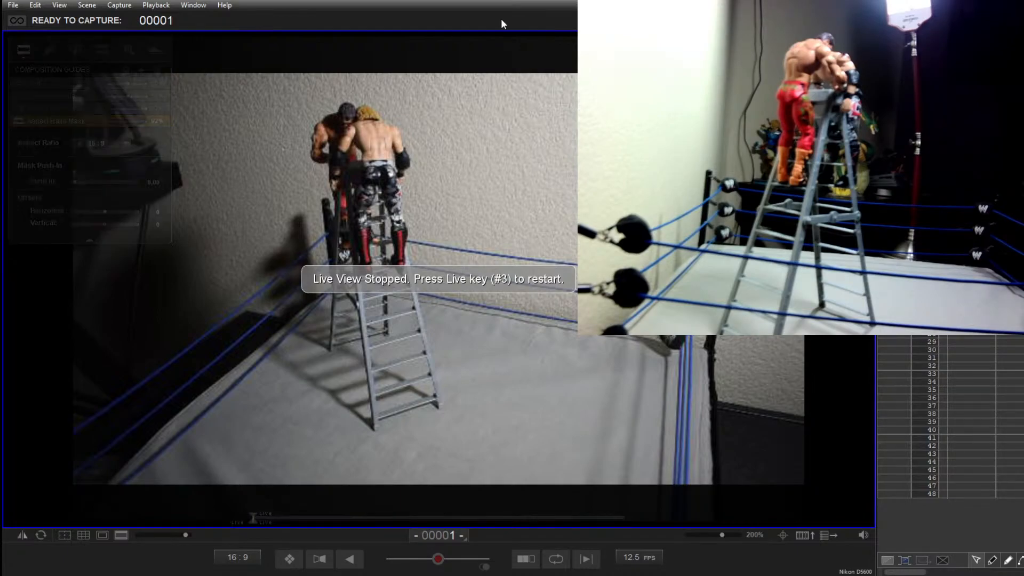
Step: Restart the live view, set the camera's shutter speed to 1/8 and take a test shot of the two figures
key("3")
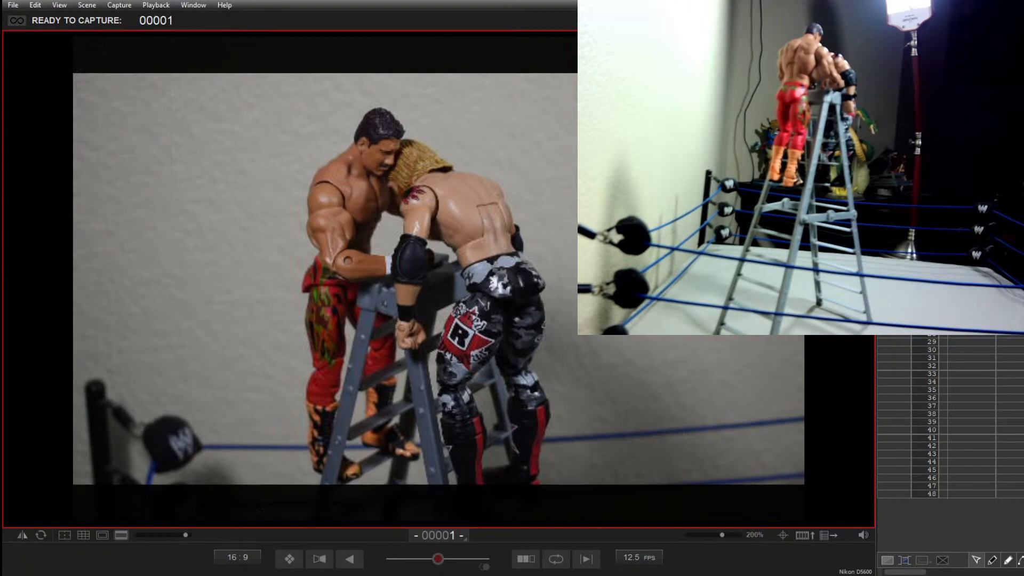
key("ctrl+2")
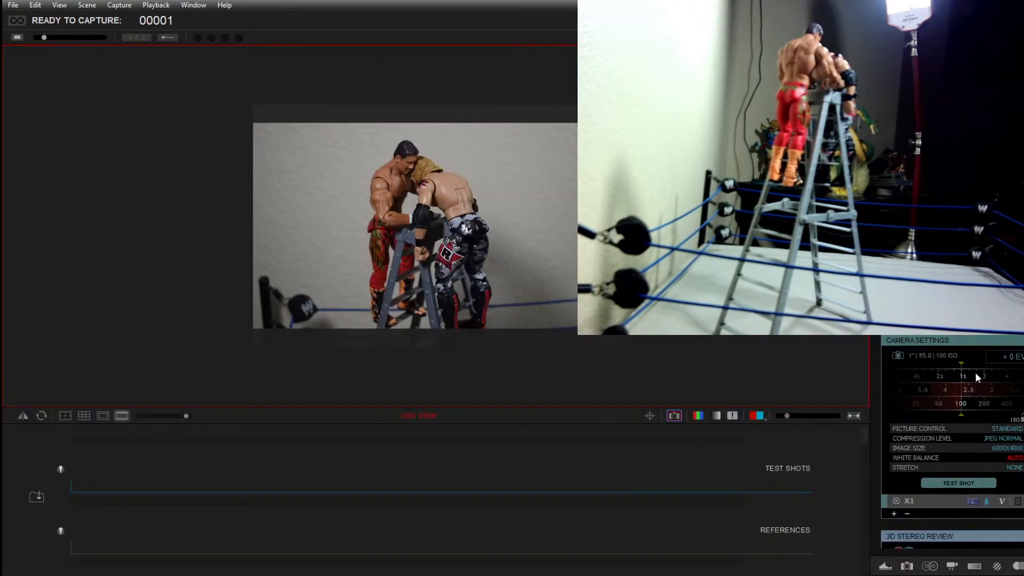
left_click_drag(921, 374, 910, 370)
left_click(963, 483)
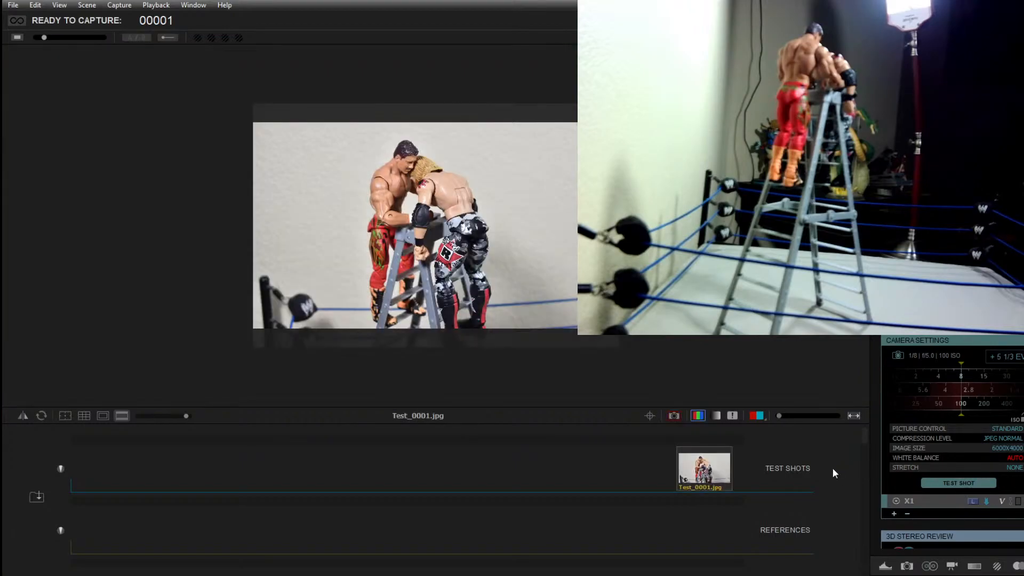
Step: Take a second test shot with the shutter speed set to 1/15, and return to the animation workspace
left_click_drag(973, 377, 956, 369)
left_click(955, 483)
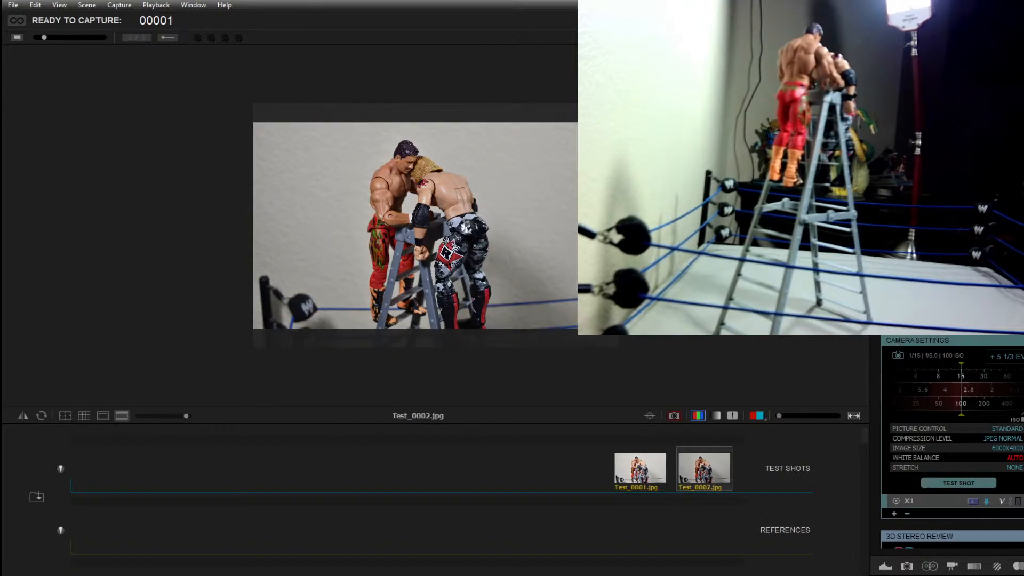
key("ctrl+1")
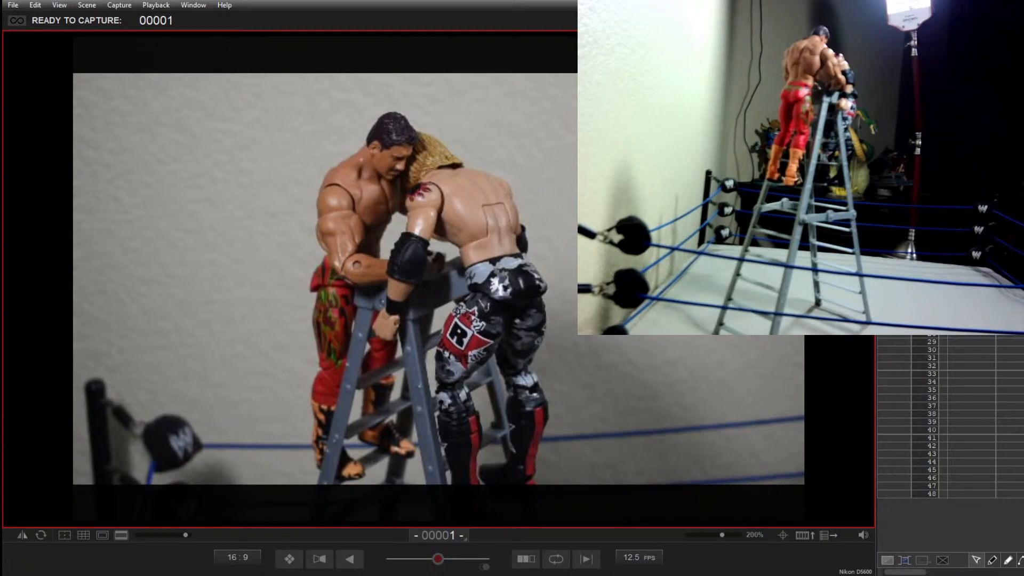
Step: Capture frames 1 to 15 of the two wrestling figures grappling on the ladder, reposing them slightly between shots
key("Return")
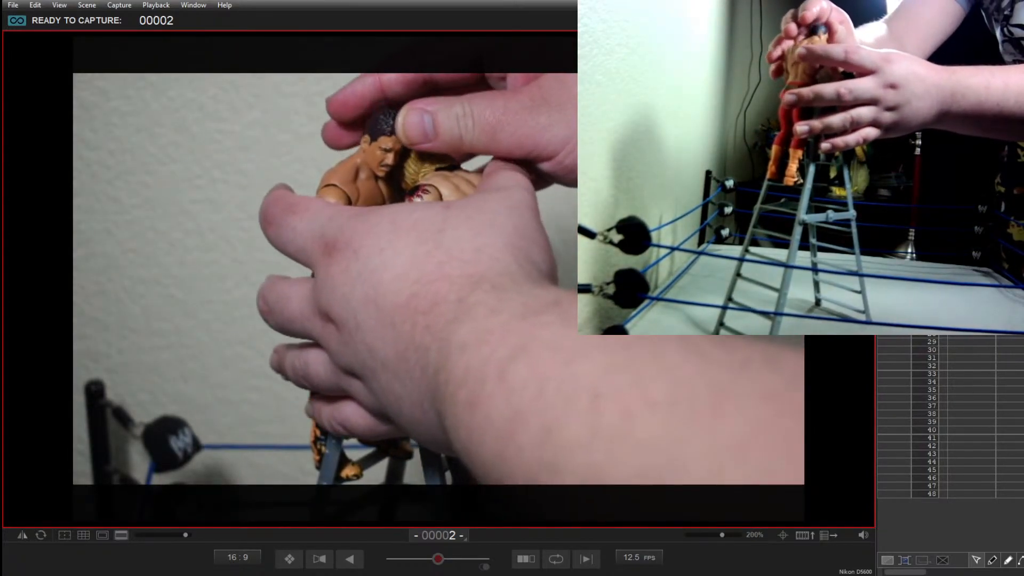
key("Return")
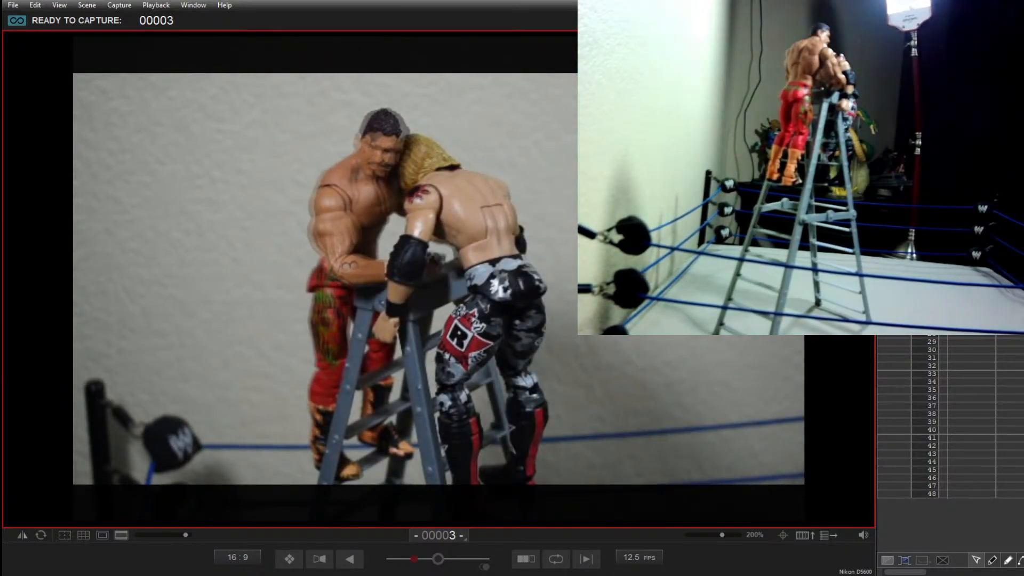
key("Return")
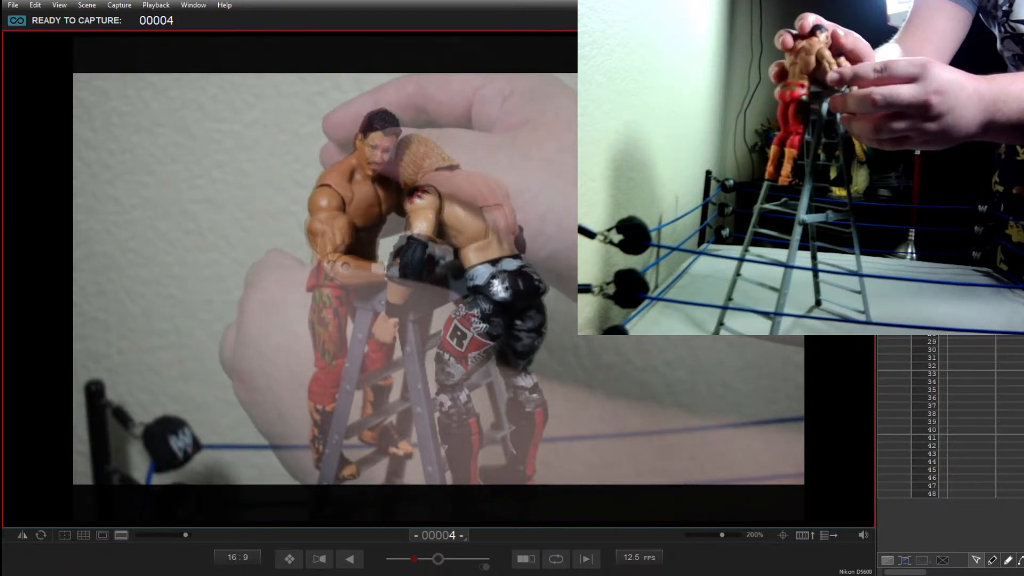
key("Return")
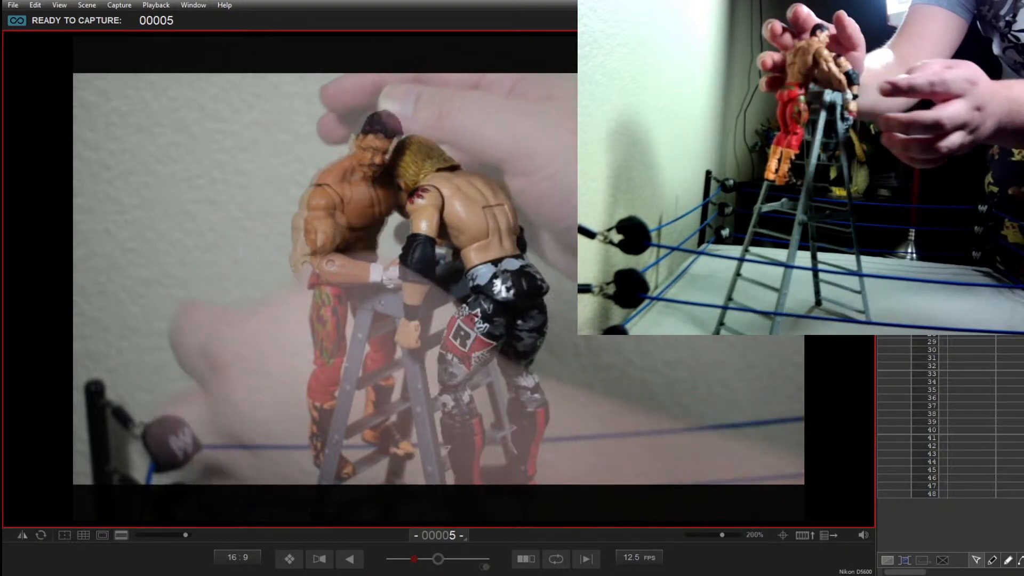
key("Return")
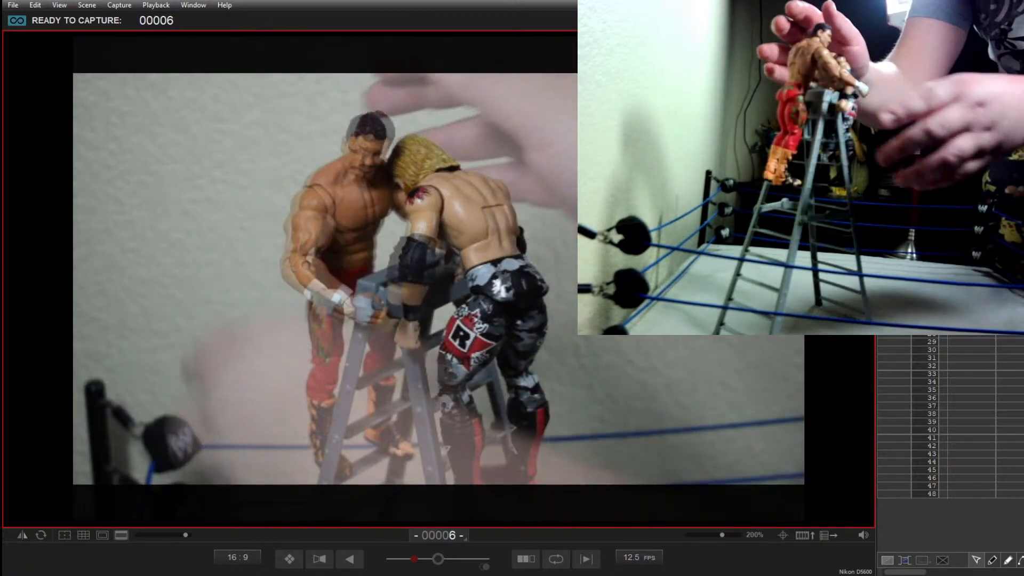
key("Return")
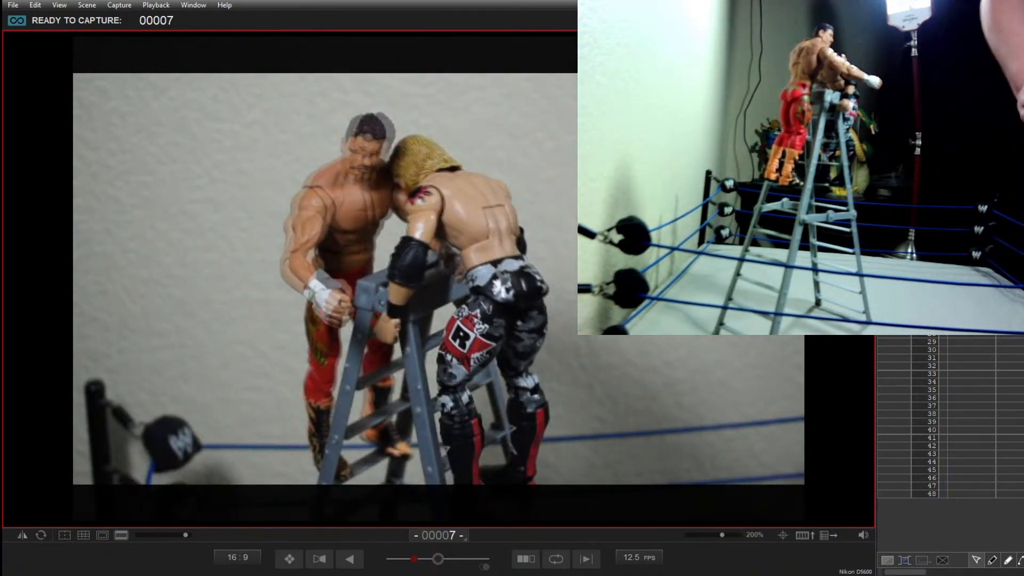
key("Return")
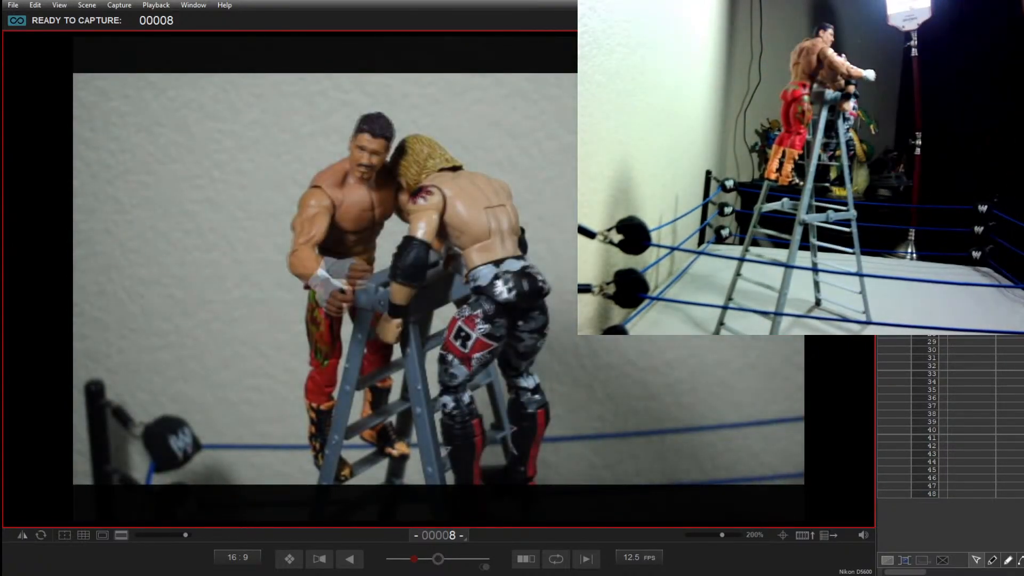
key("Return")
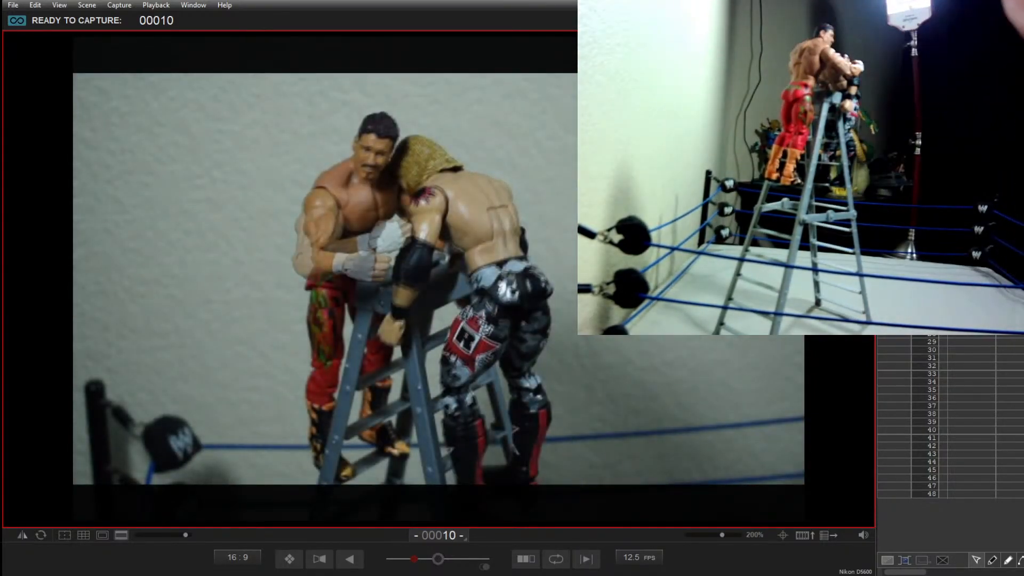
key("Return")
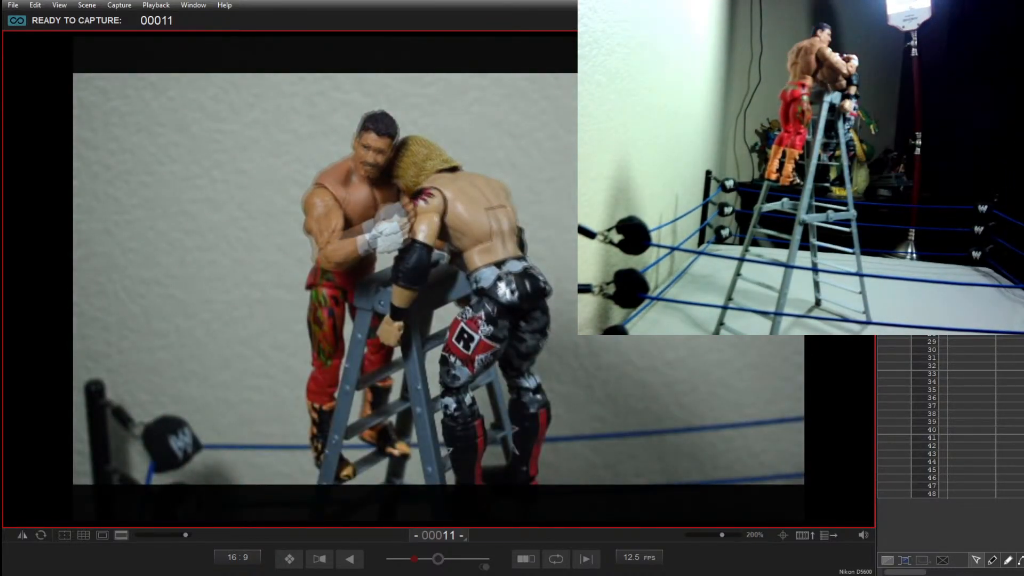
key("Return")
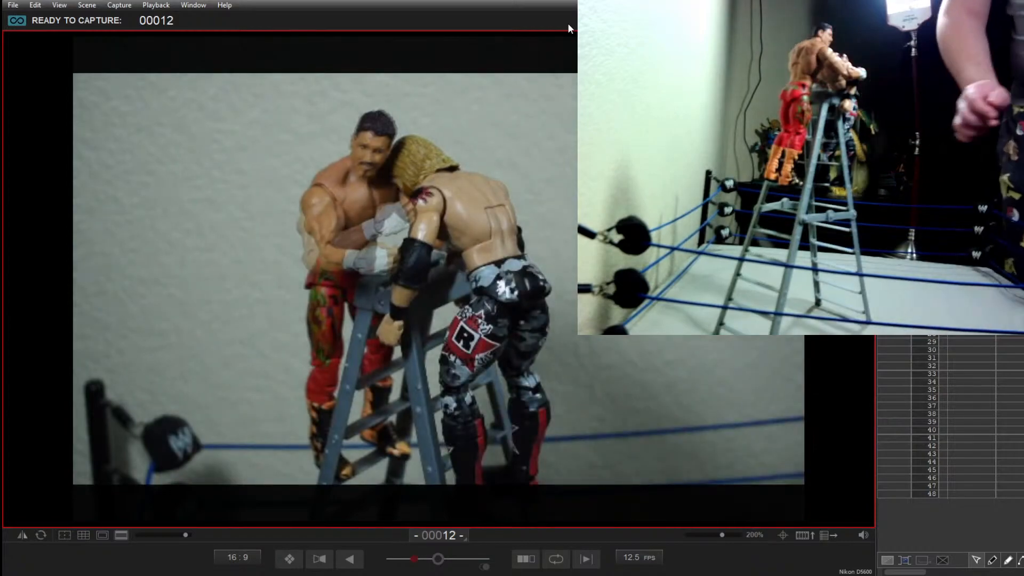
key("Return")
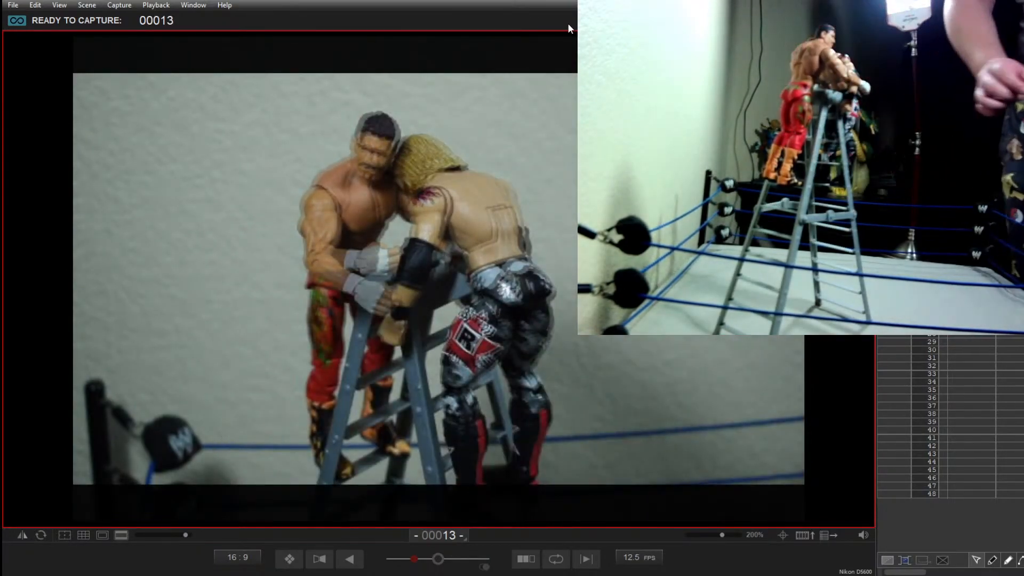
key("Return")
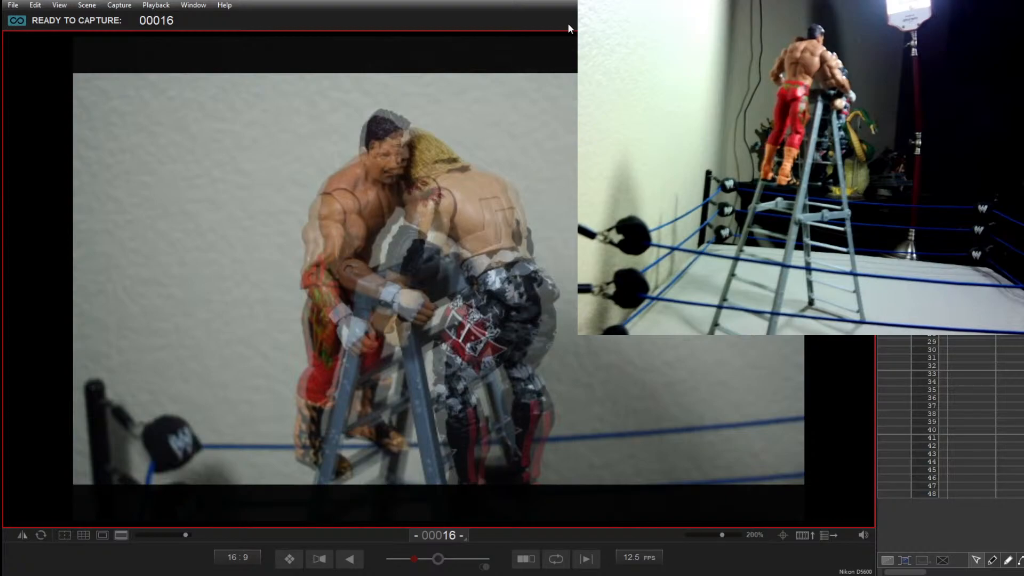
Step: Capture frame 16 of the figures on the ladder and delete that shot
key("Return")
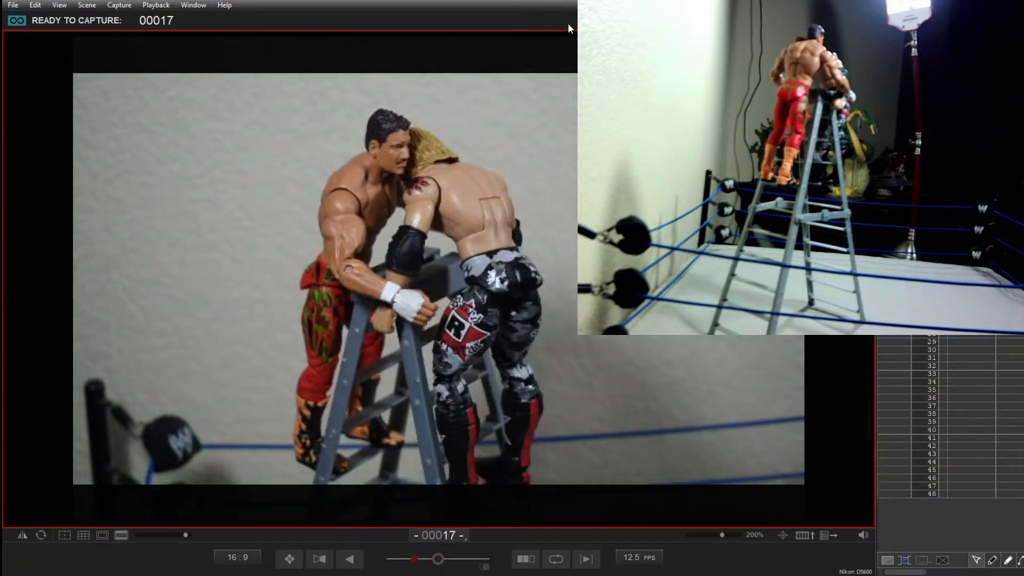
key("Delete")
key("Delete")
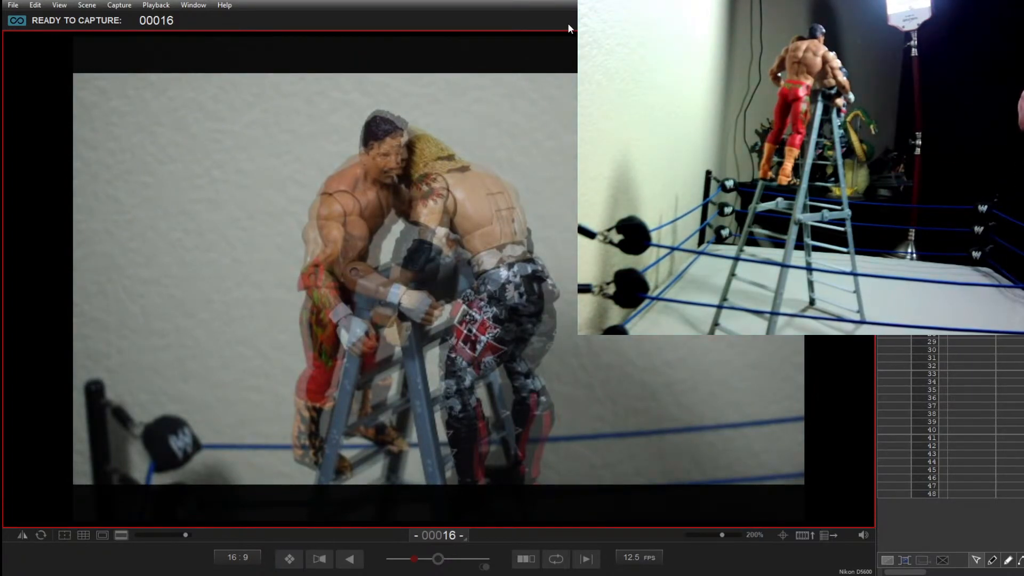
Step: Capture frames 16 to 31 of the dark-haired figure rising above the slumped blond figure on the ladder, reposing between shots
key("Return")
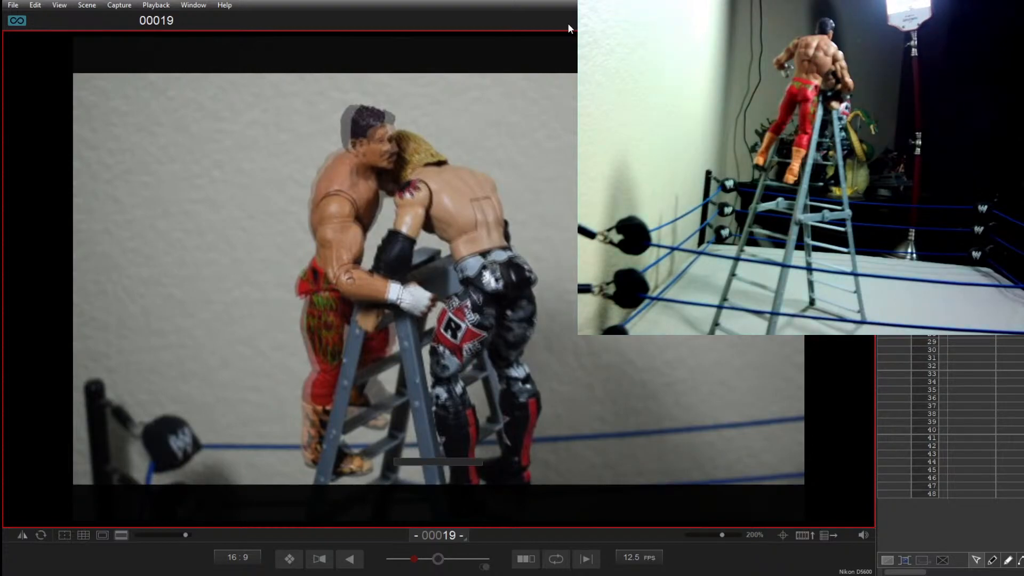
key("Return")
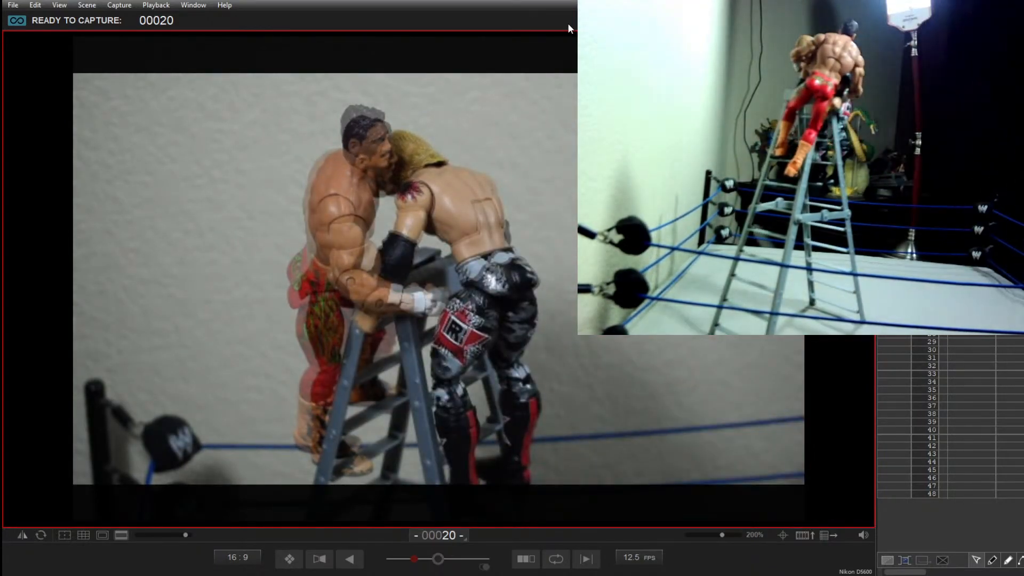
key("Return")
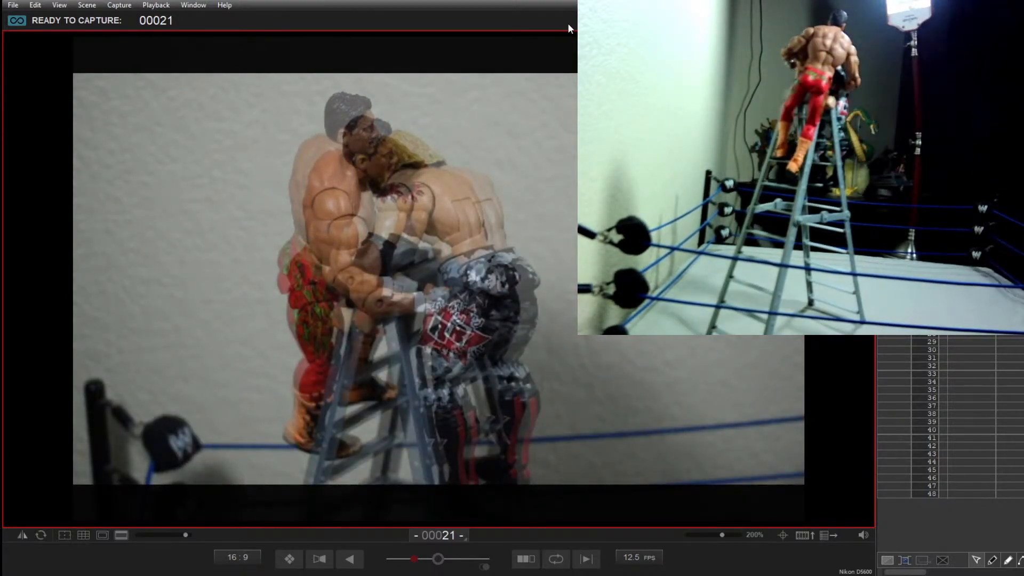
key("Return")
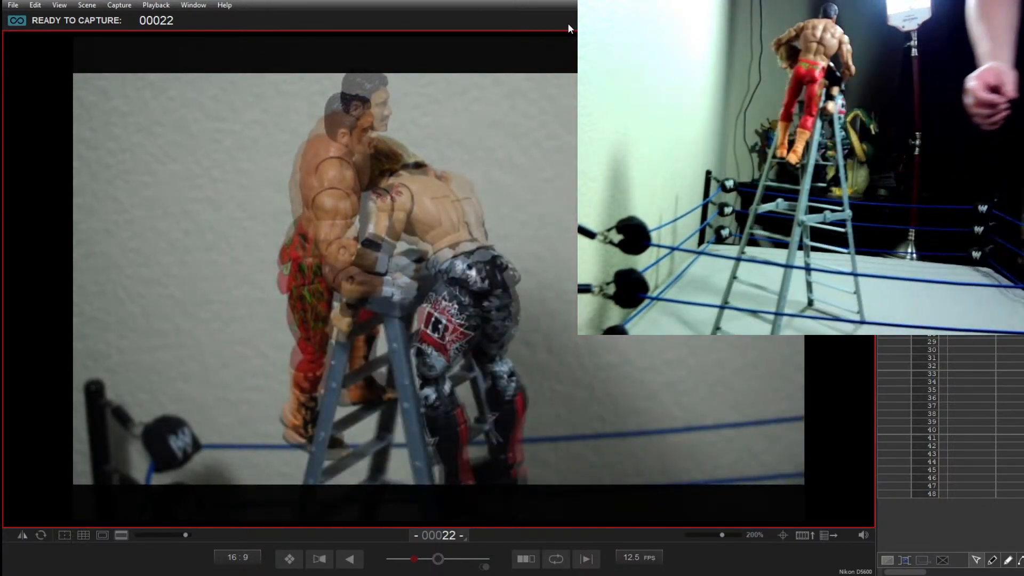
key("Return")
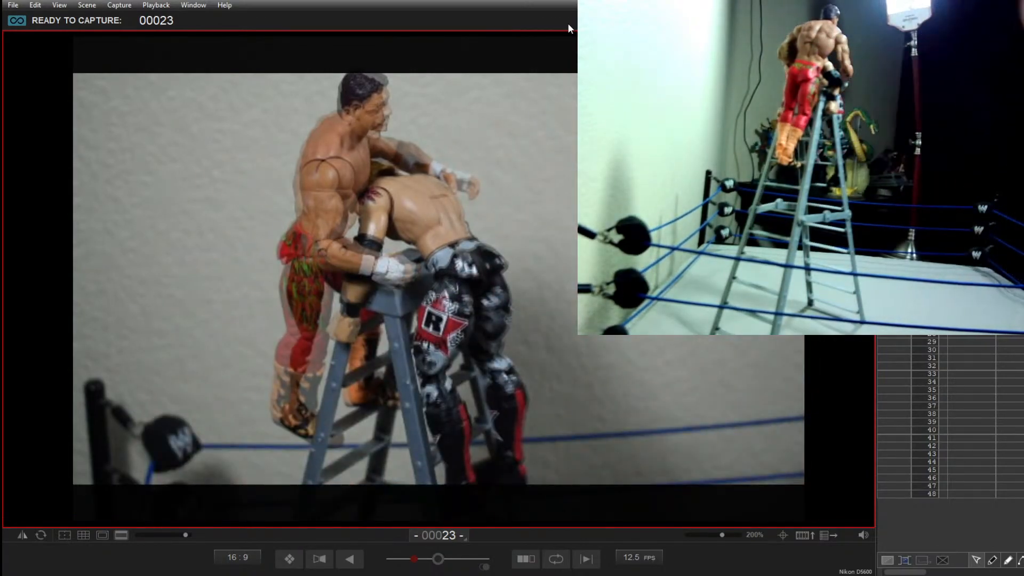
key("Return")
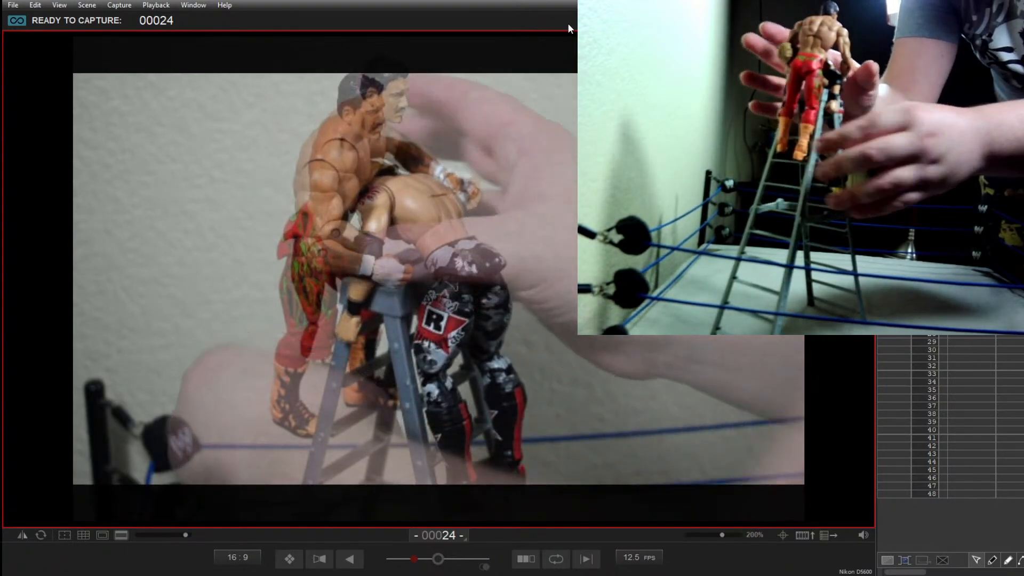
key("Return")
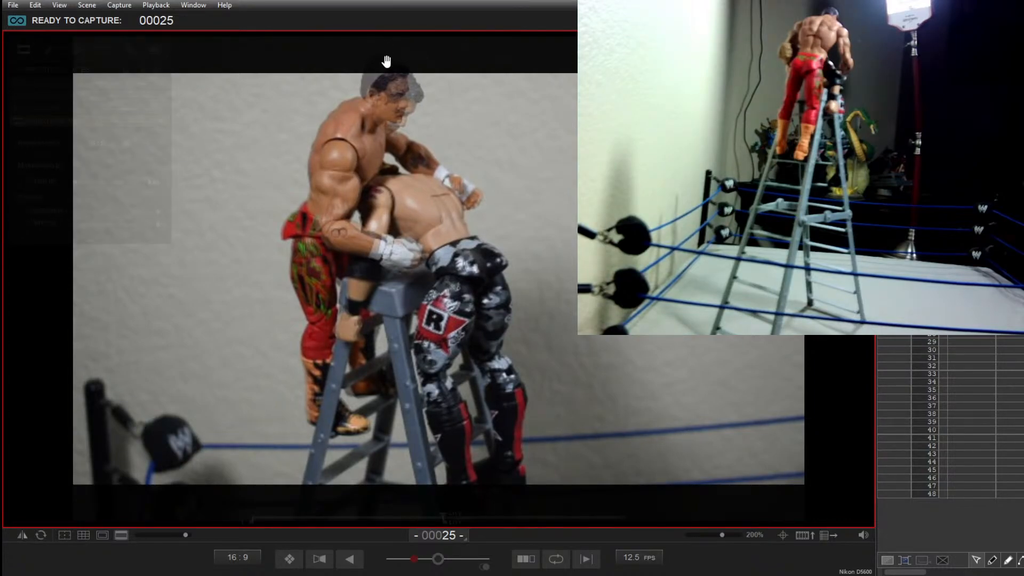
mouse_move(386, 62)
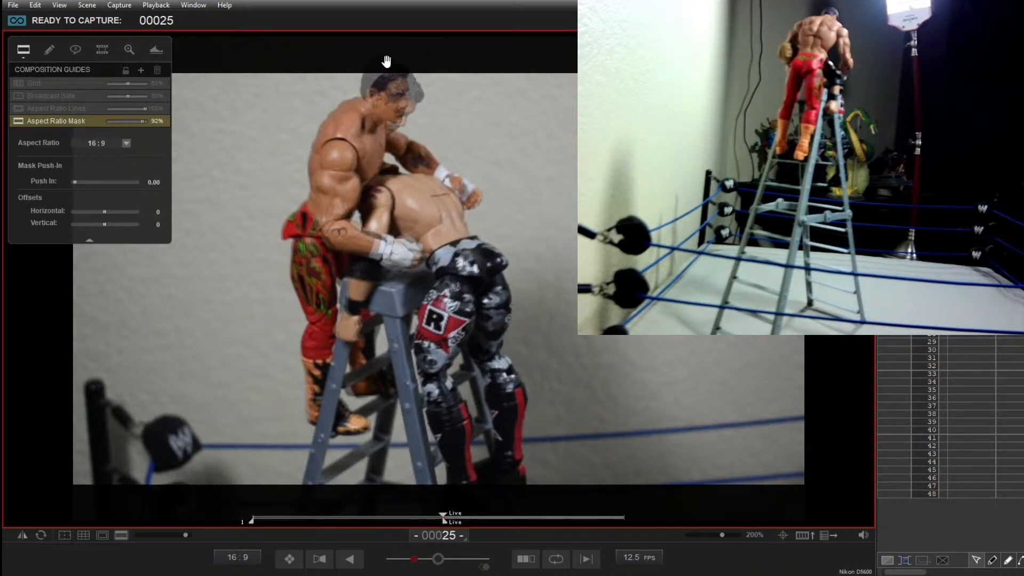
key("Return")
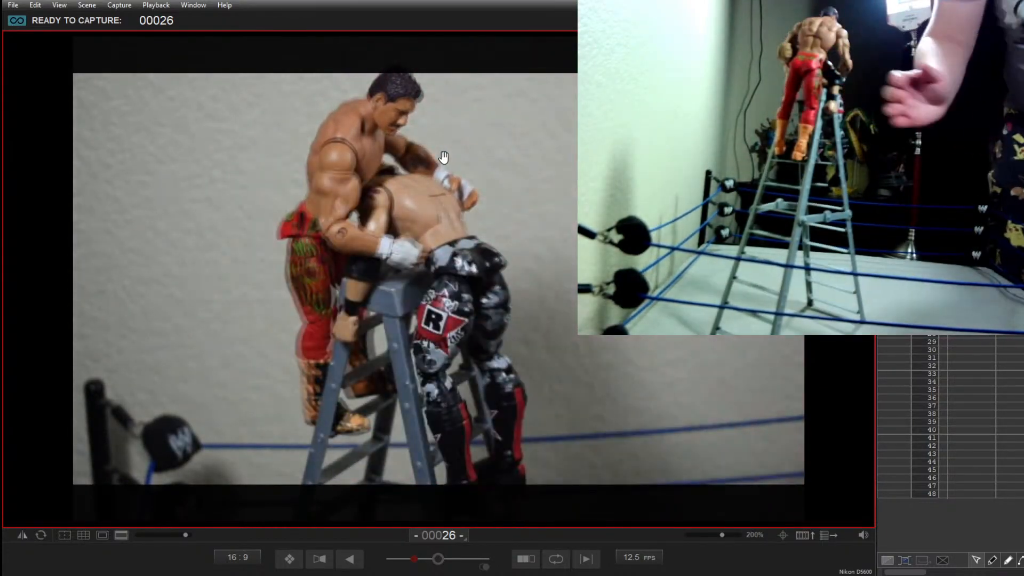
key("Return")
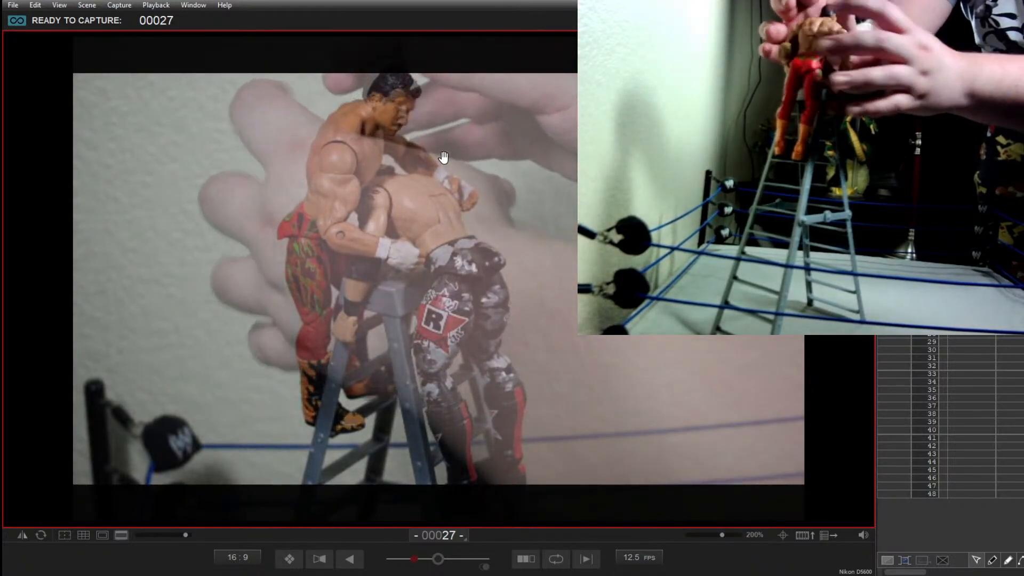
key("Return")
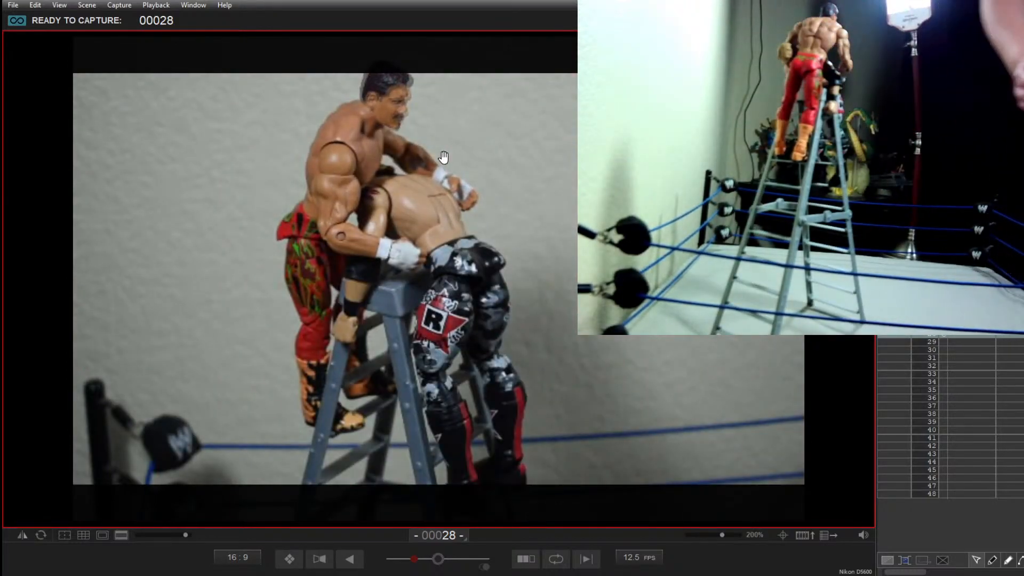
key("Return")
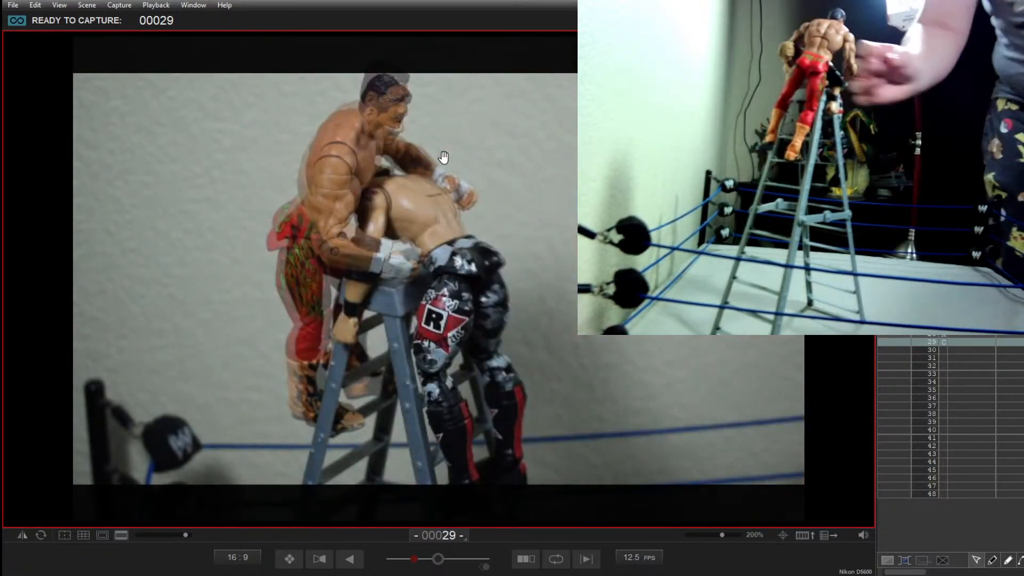
key("Return")
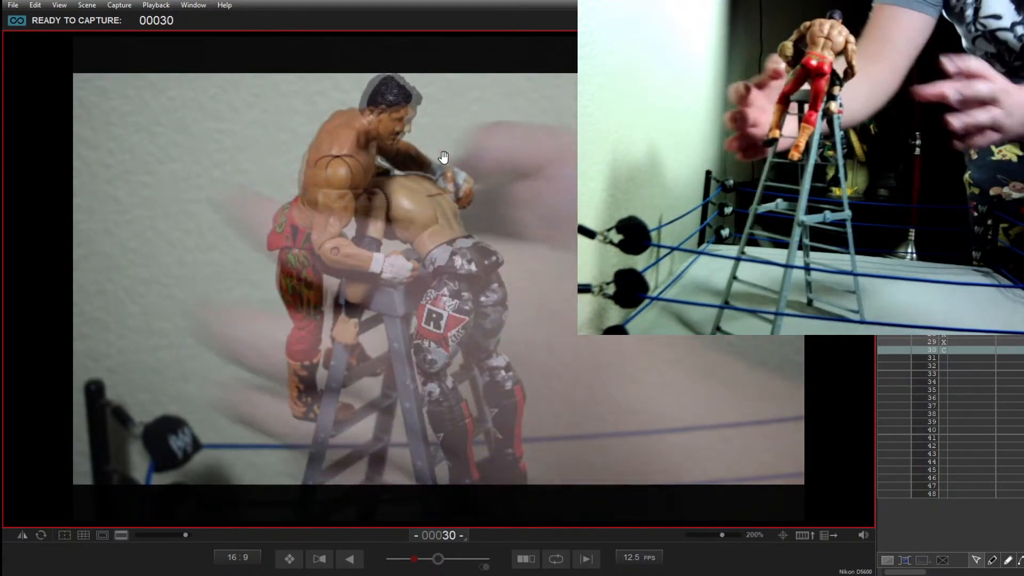
key("Return")
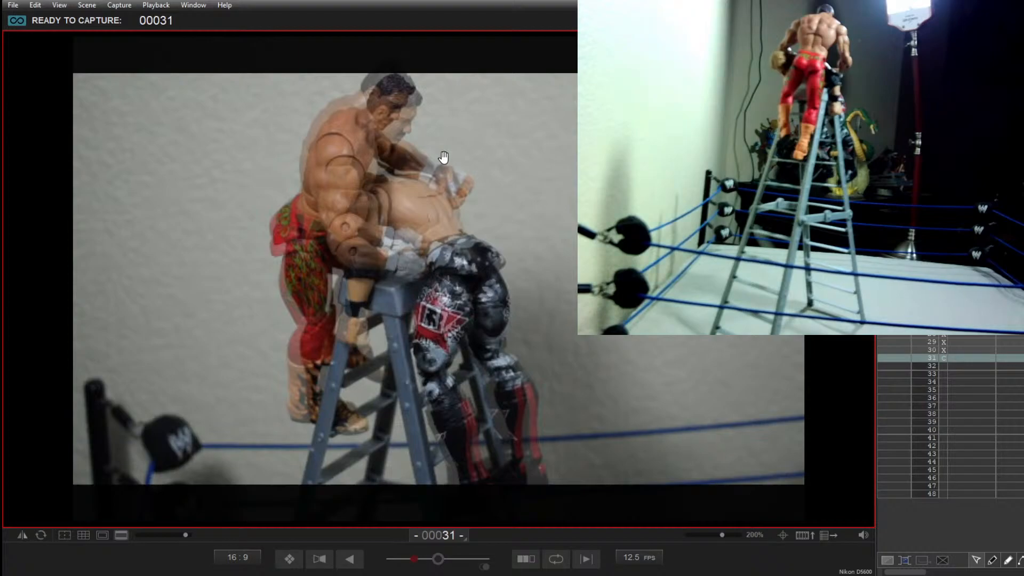
key("Return")
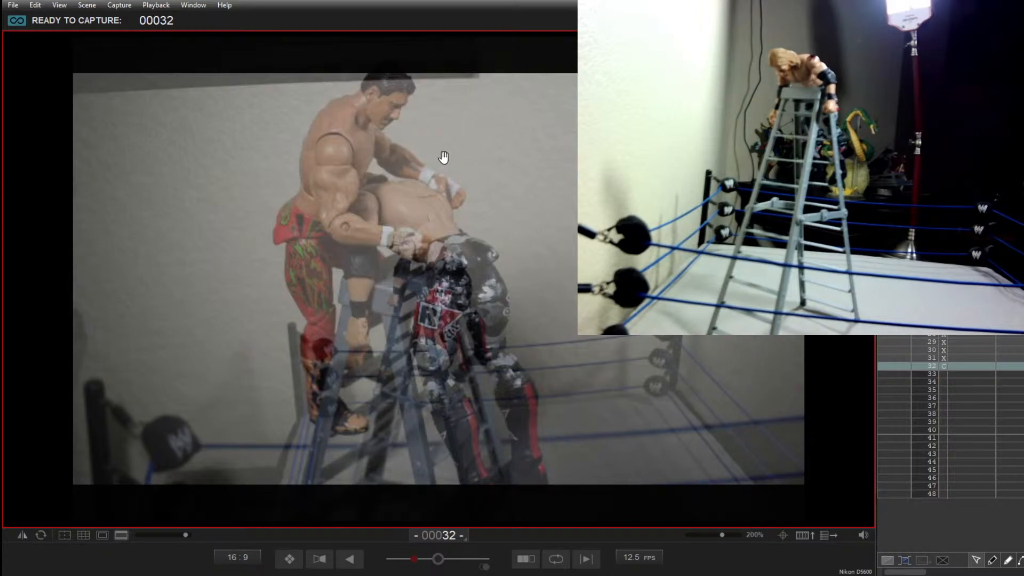
Step: Compare the last captured frame with the new wide live shot by shifting the onion skin fully from one to the other
key("minus")
key("minus")
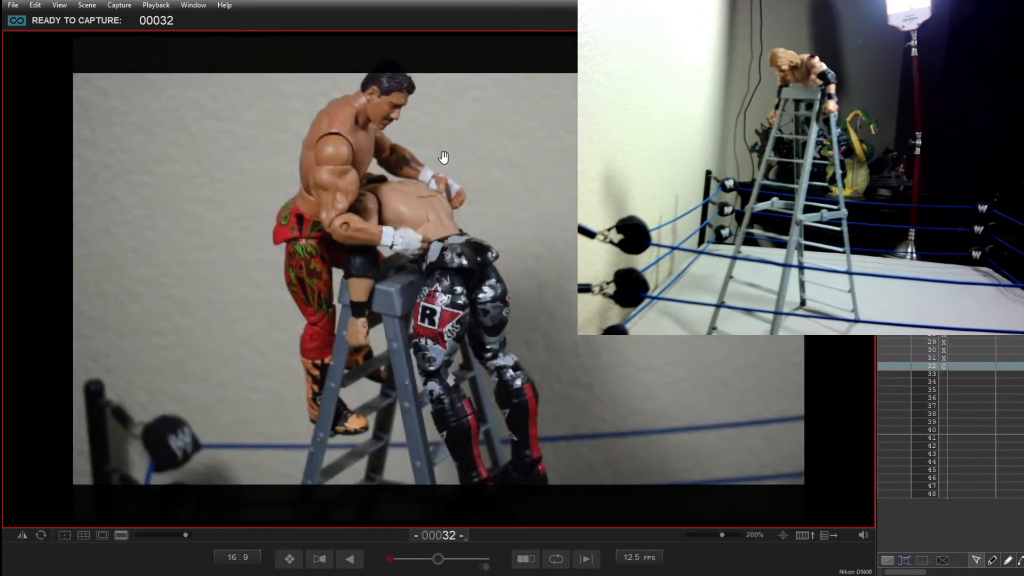
key("plus")
key("plus")
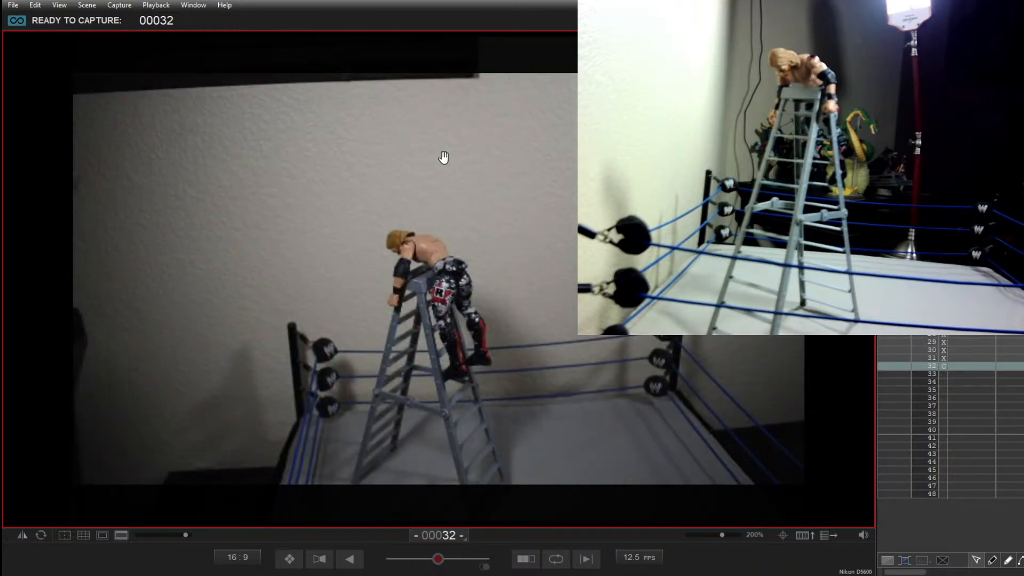
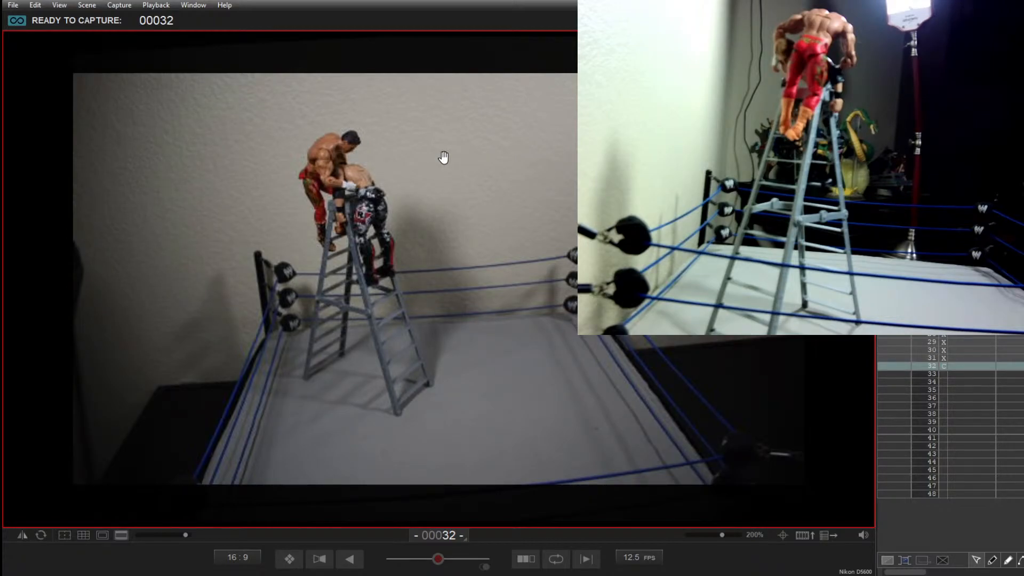
Step: Capture frames 32 to 38 of the dark-haired figure grappling over the blond figure on the ladder, reposing them slightly between shots
key("0")
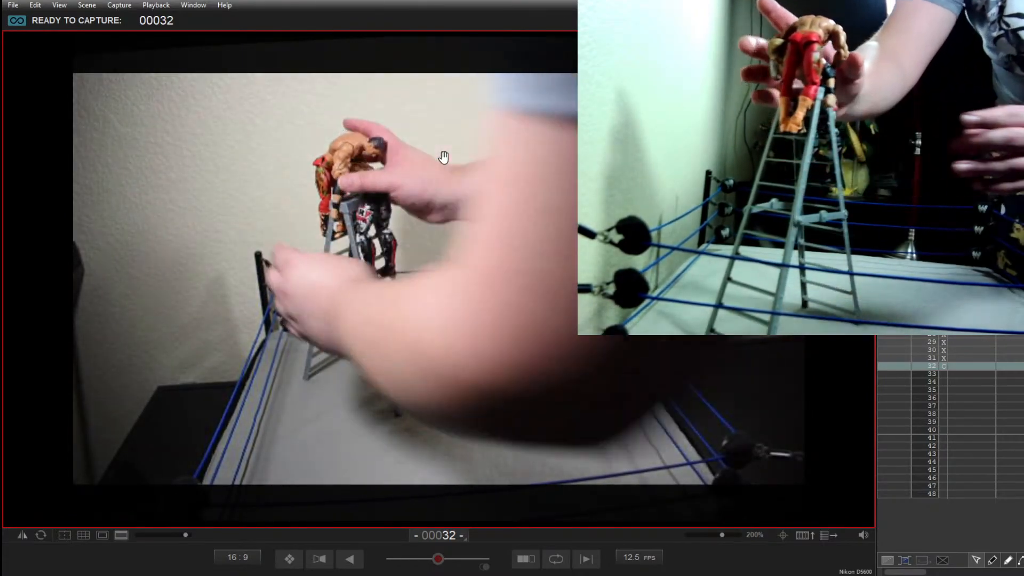
key("Return")
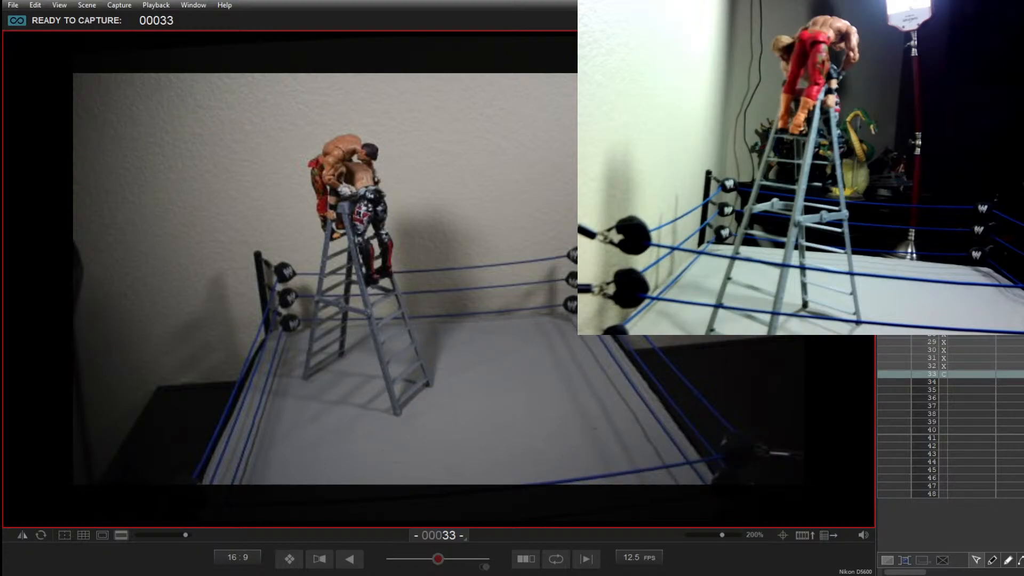
key("Return")
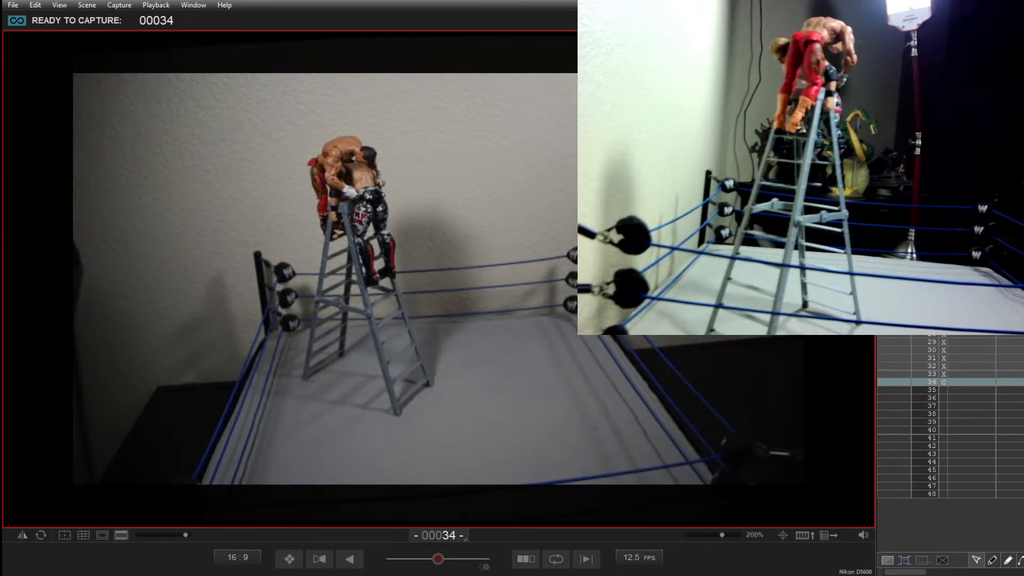
key("Return")
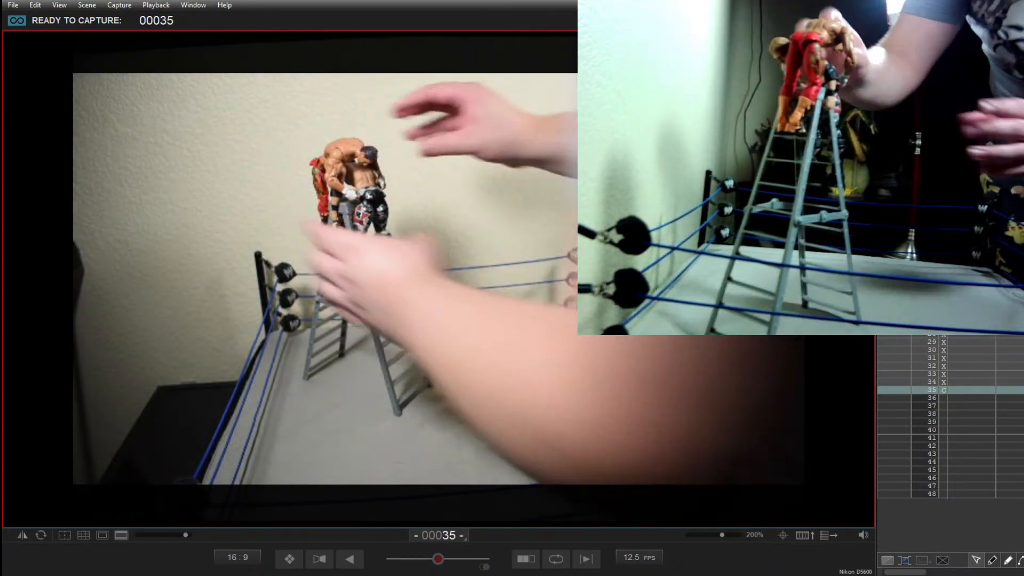
key("Return")
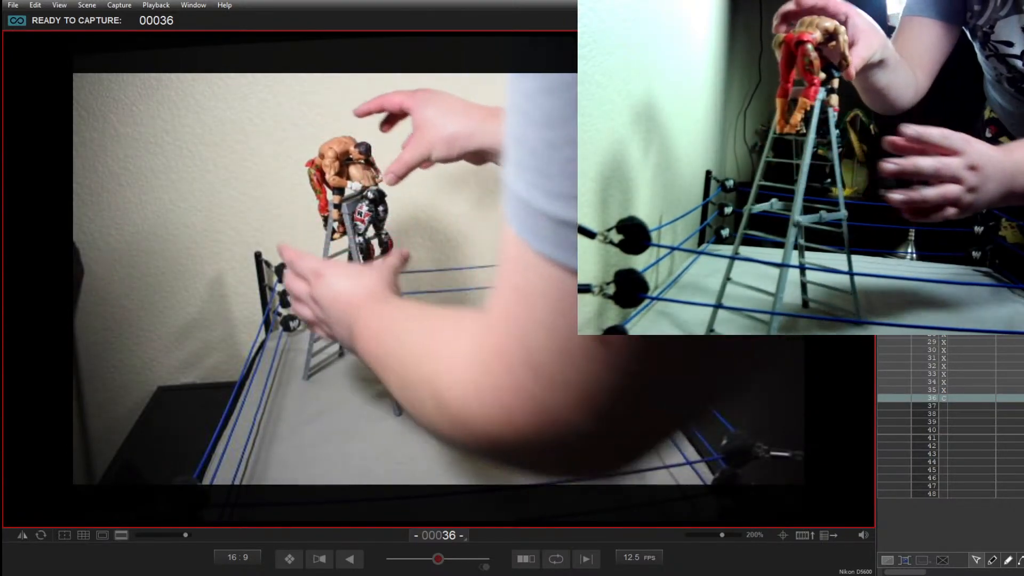
key("Return")
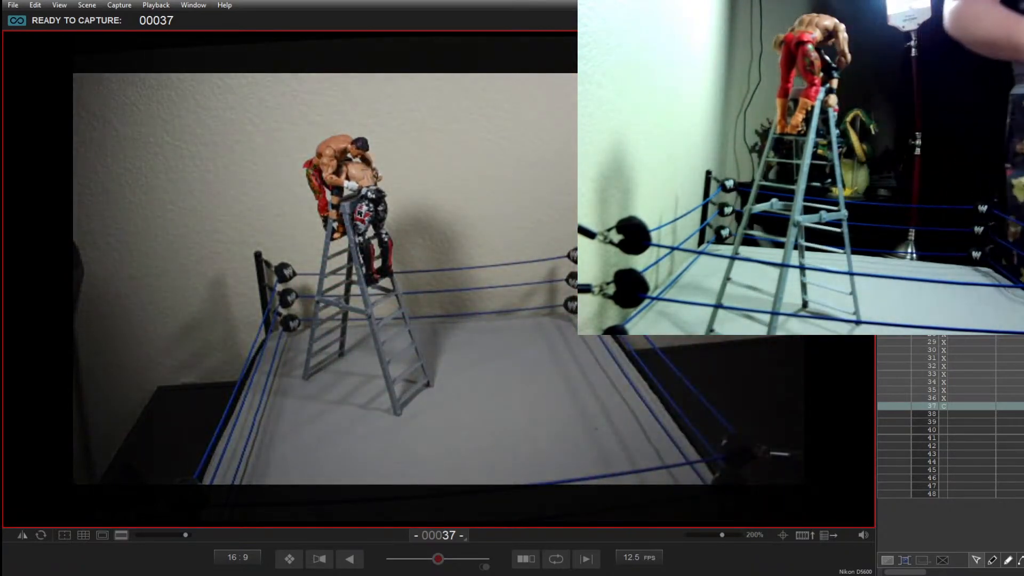
key("Return")
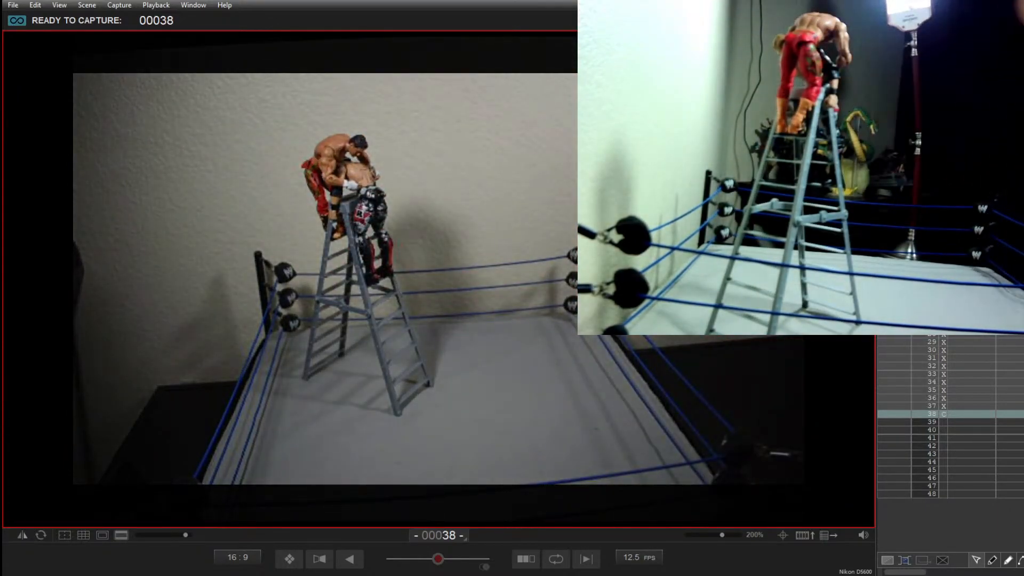
key("Return")
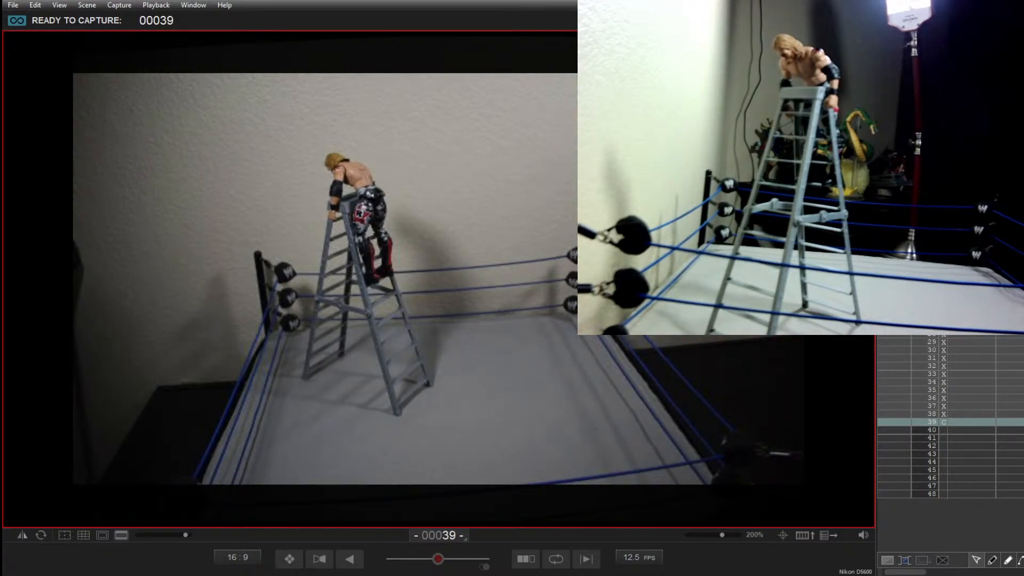
Step: Blend the last captured frame partly with the live view using the onion skin
key("minus")
key("minus")
key("minus")
key("minus")
key("minus")
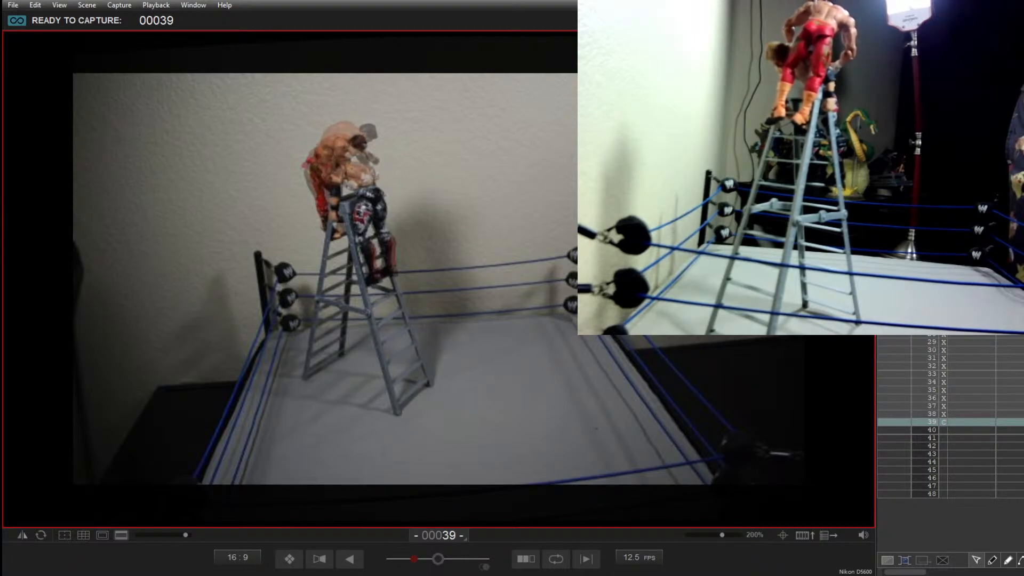
Step: Capture frame 39 of the dark-haired figure lifted above the blond one, delete that shot and retake it
key("Return")
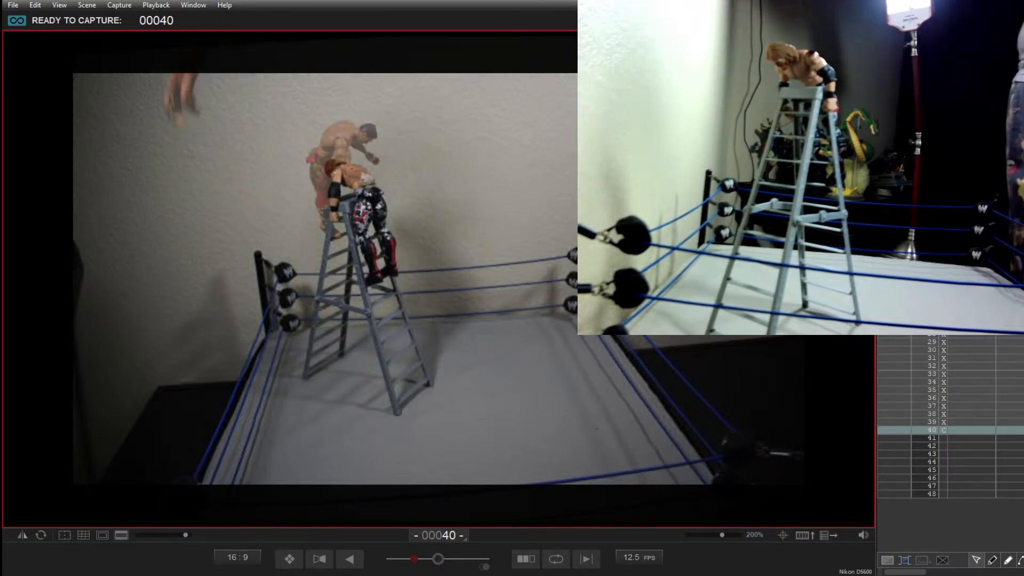
key("Delete")
key("Delete")
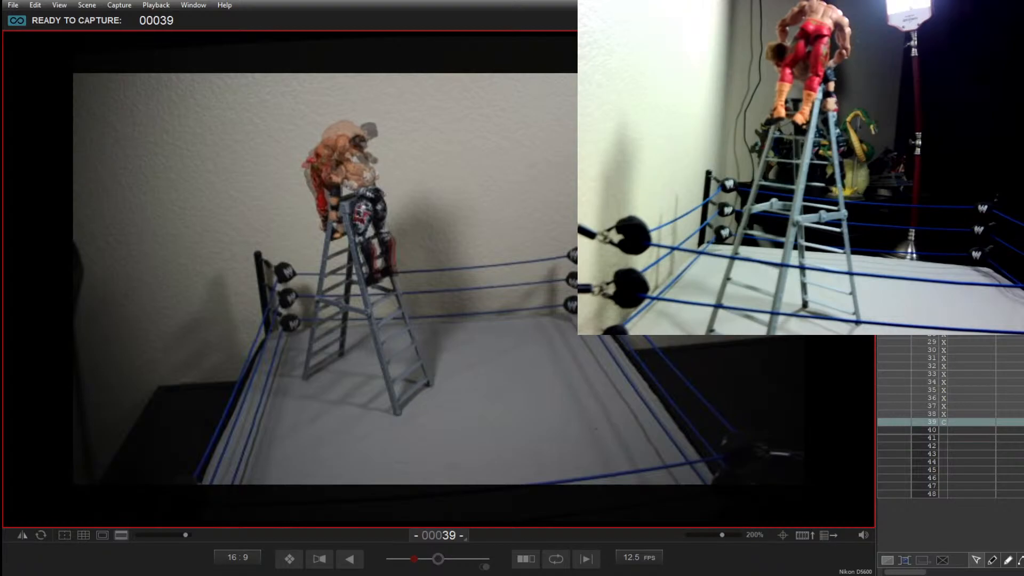
key("Return")
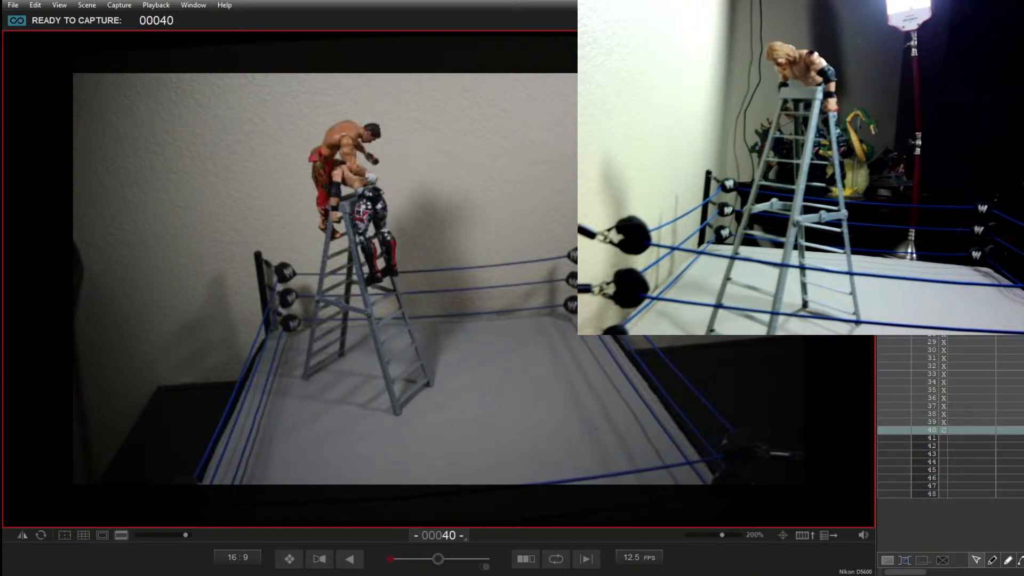
Step: Step back and forth between frames 37 to 39 and the live view to compare the retaken shot with the earlier ones
key("Left")
key("Left")
key("Left")
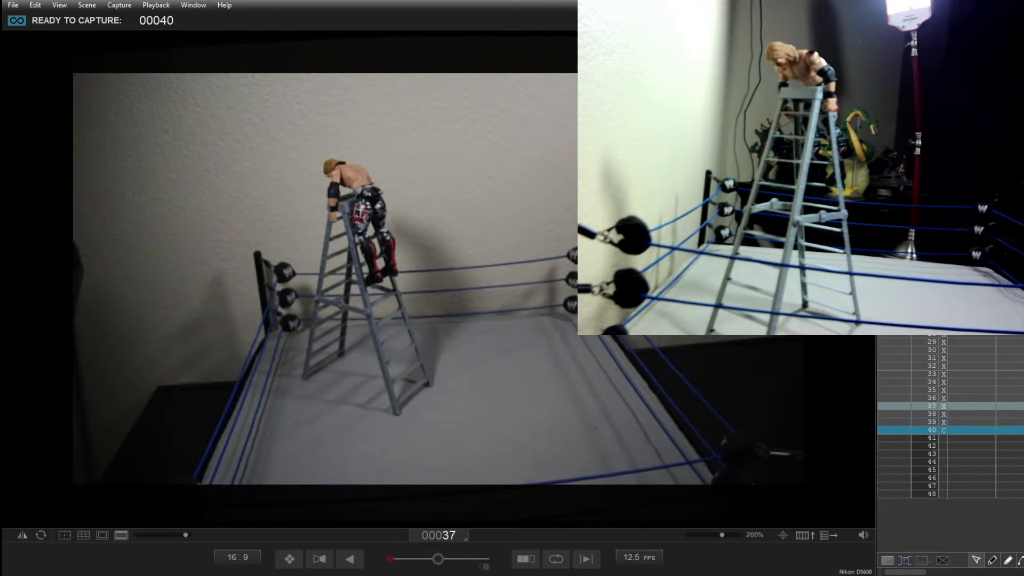
key("Right")
key("Right")
key("Right")
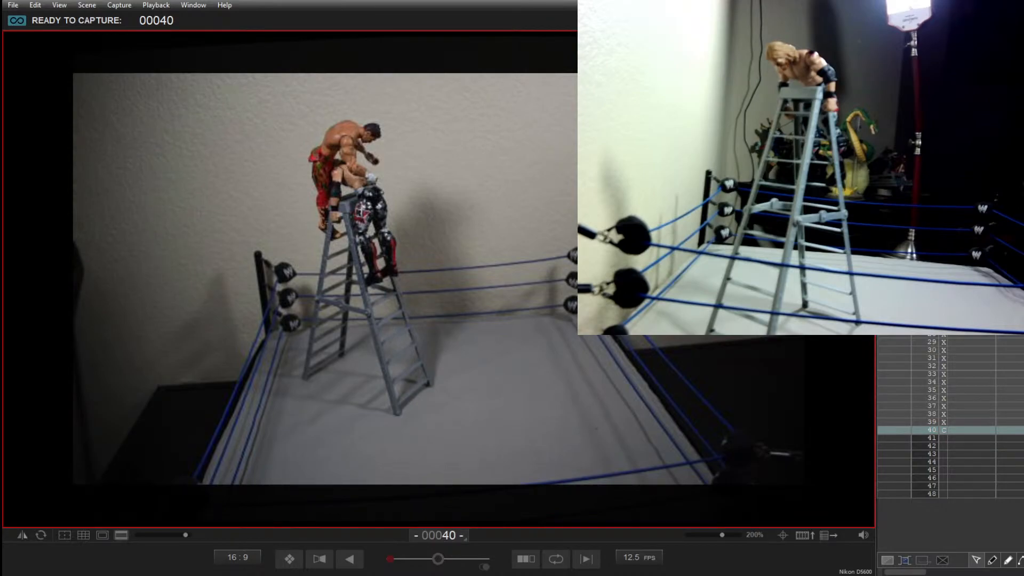
key("Left")
key("Left")
key("Left")
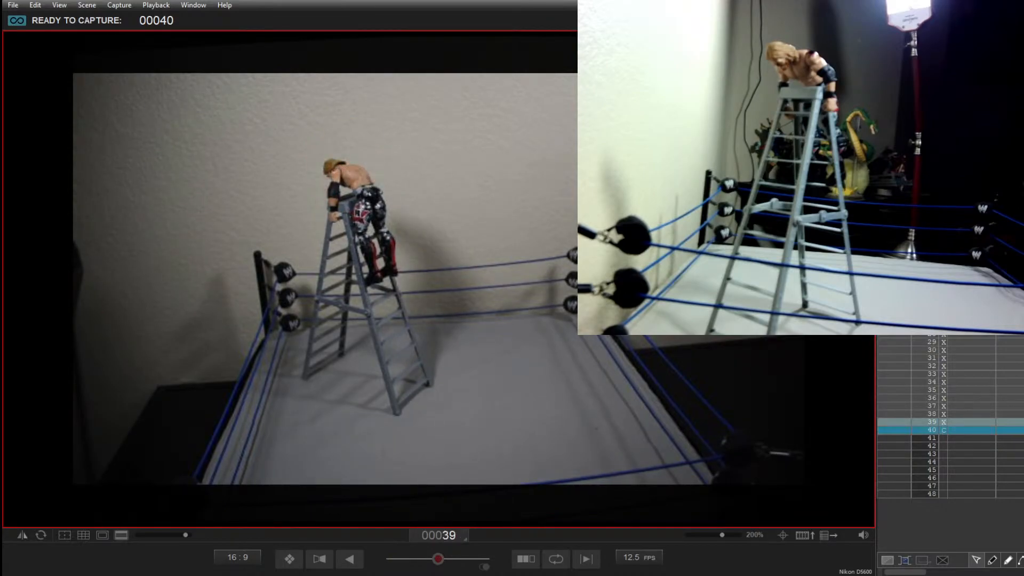
key("Right")
key("Right")
Step: Delete the retaken frame 39 and return to the live view
key("Delete")
key("Delete")
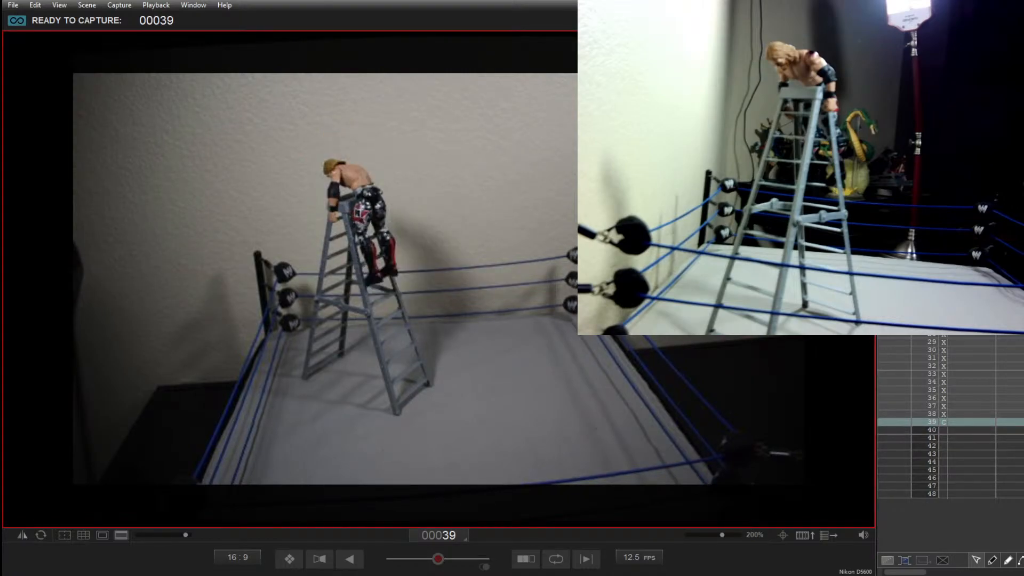
key("Down")
key("Down")
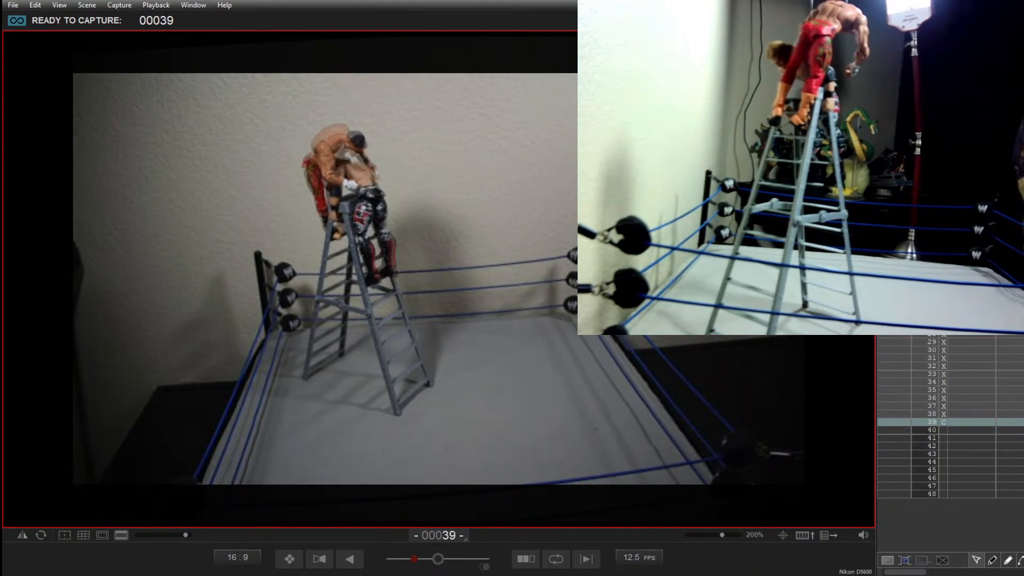
Step: Capture frames 39 to 44 of the dark-haired figure rising and tipping head-first over the blond figure's back, reposing between shots
key("Return")
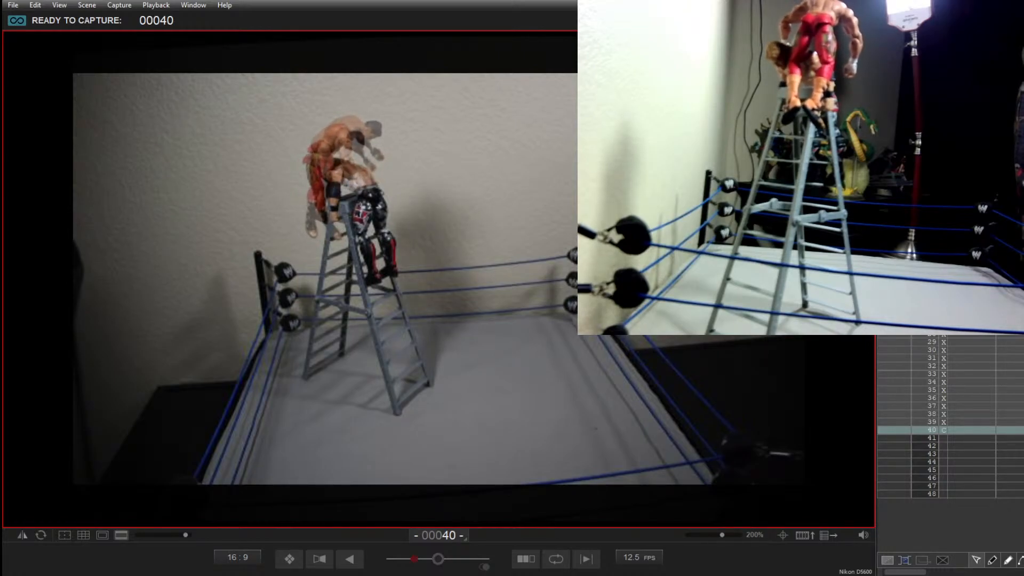
key("Return")
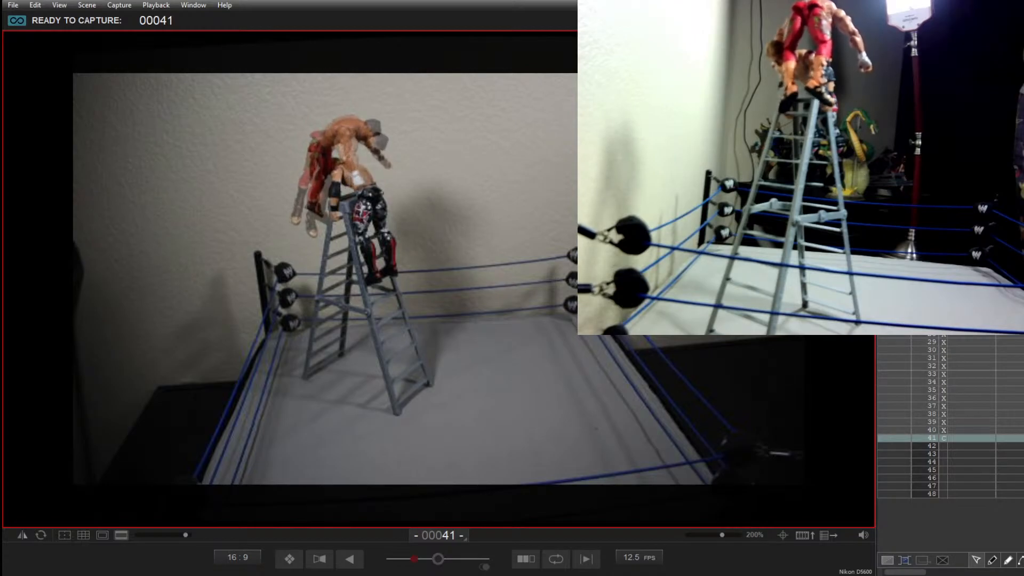
key("Return")
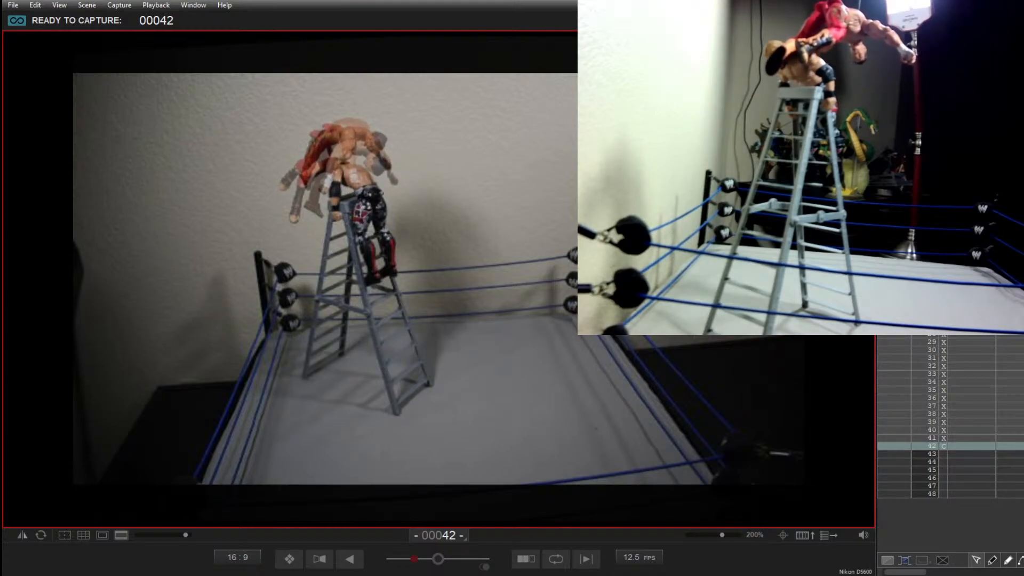
key("Return")
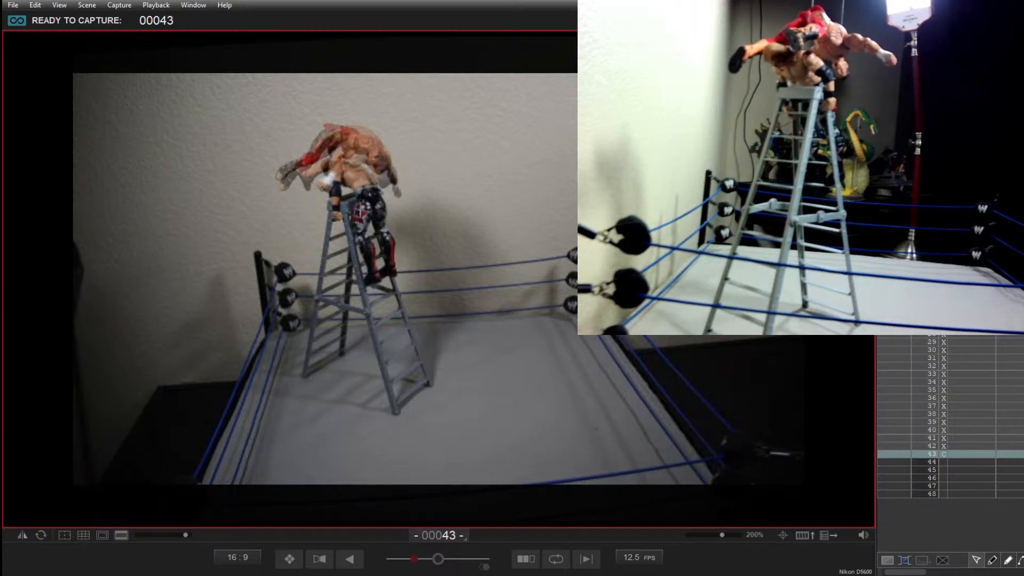
key("Return")
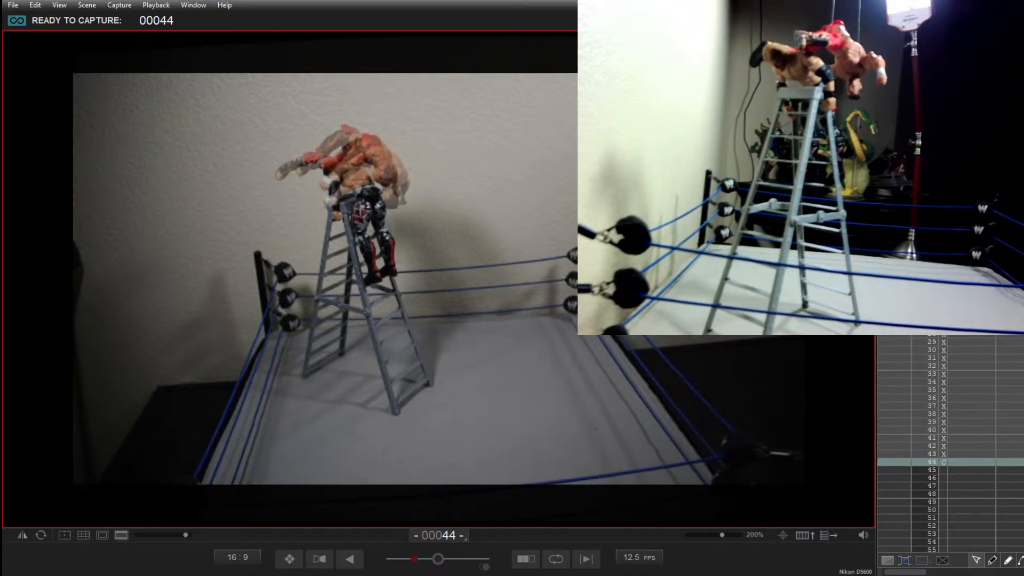
key("Return")
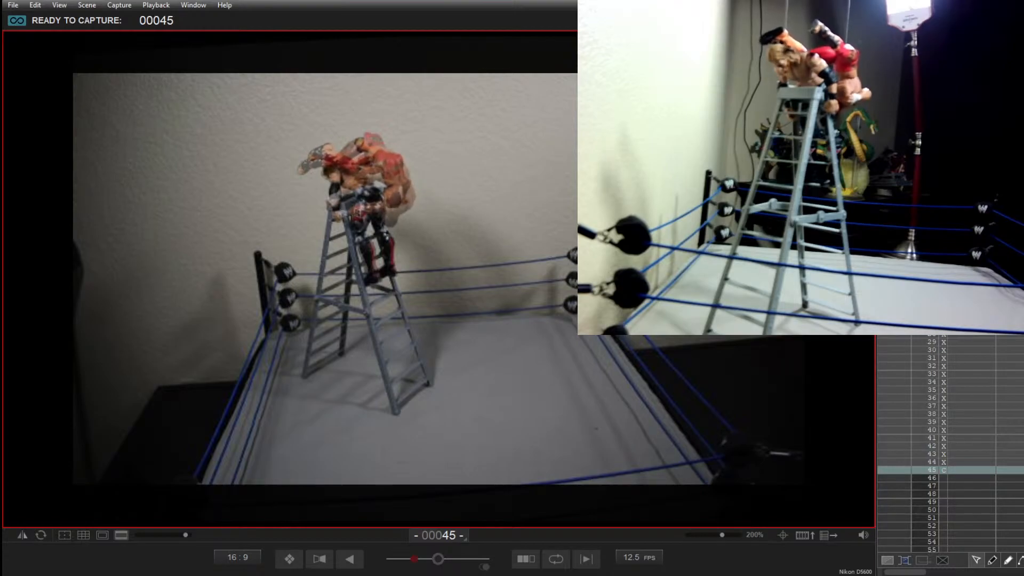
Step: Capture frames 45 to 51 of the dark-haired figure flipping upside down behind the ladder while the blond figure straightens up, reposing between shots
key("Return")
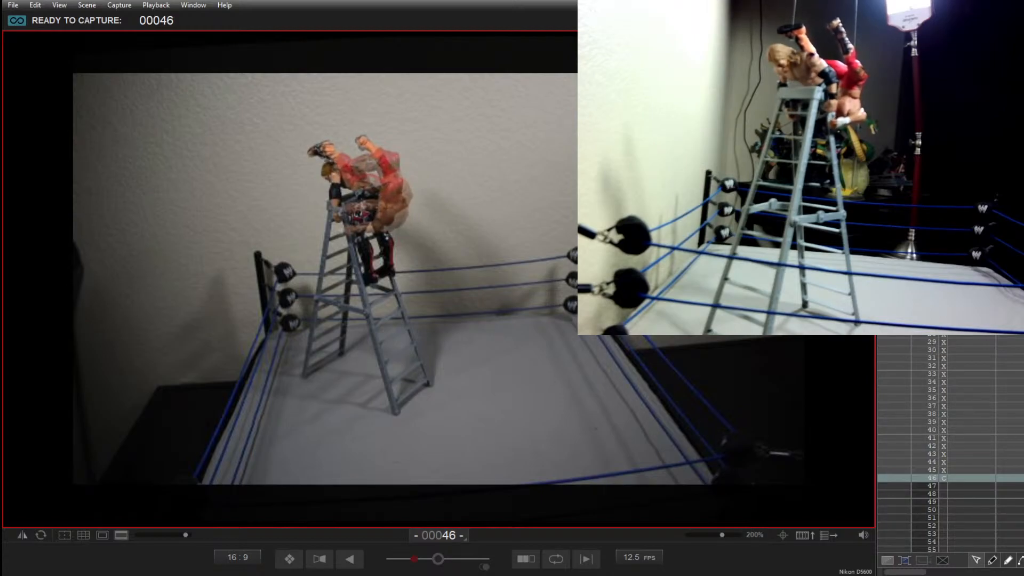
key("Return")
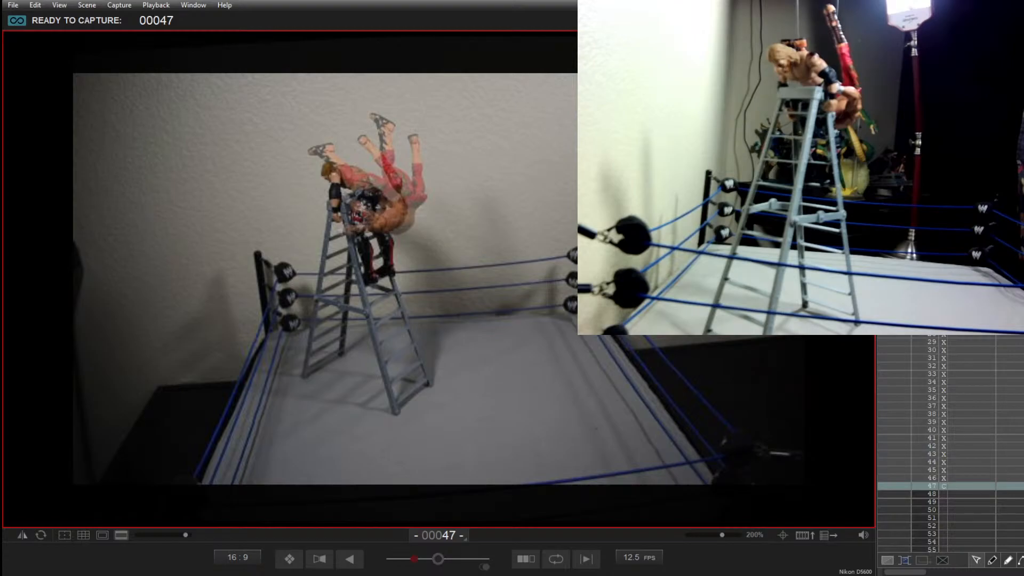
key("Return")
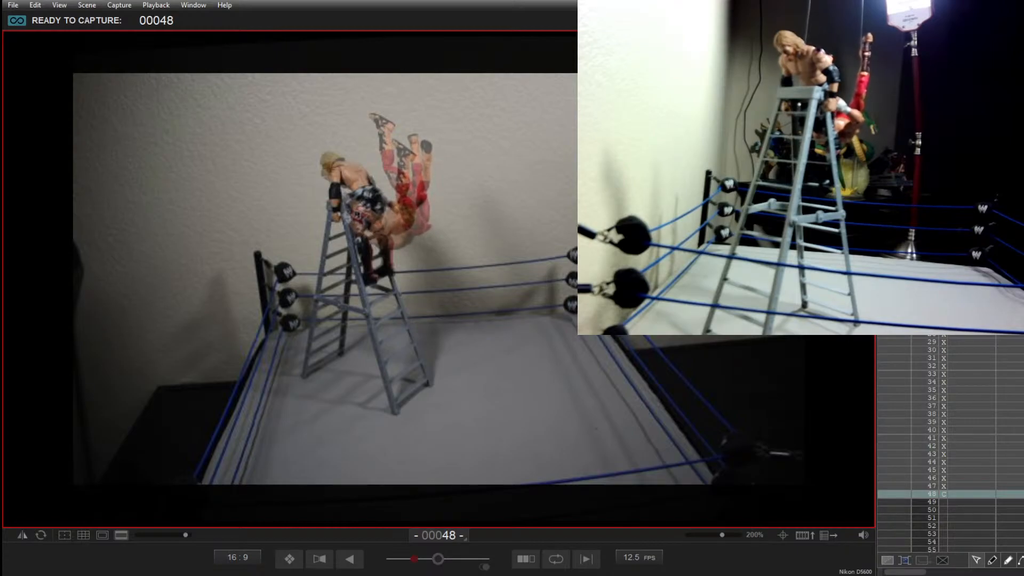
key("Return")
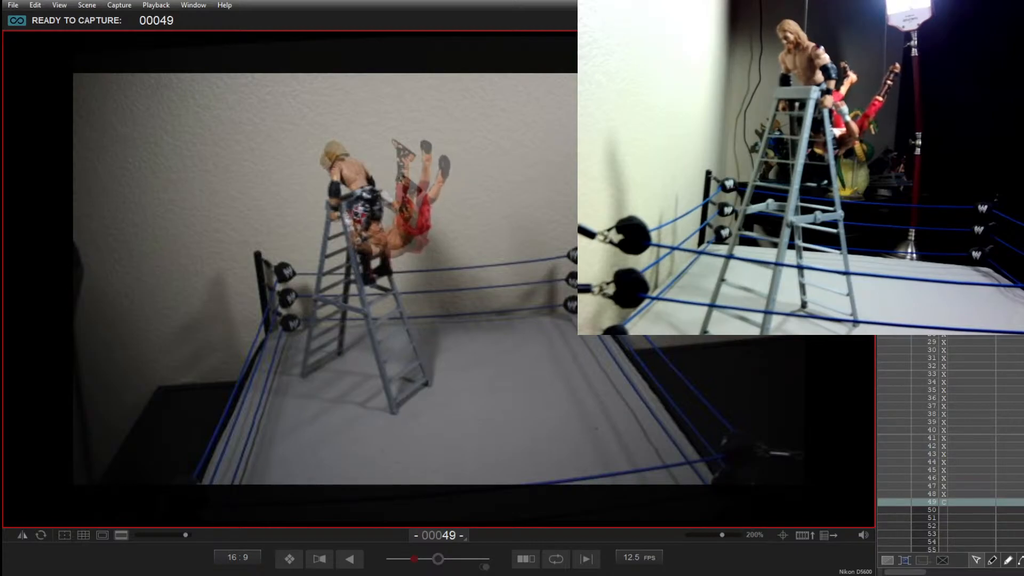
key("Return")
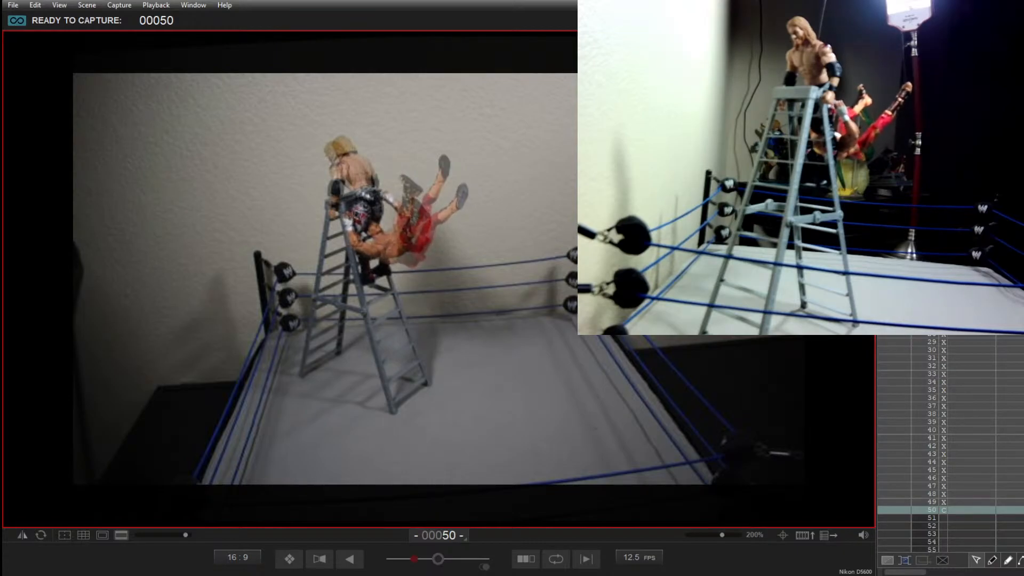
key("Return")
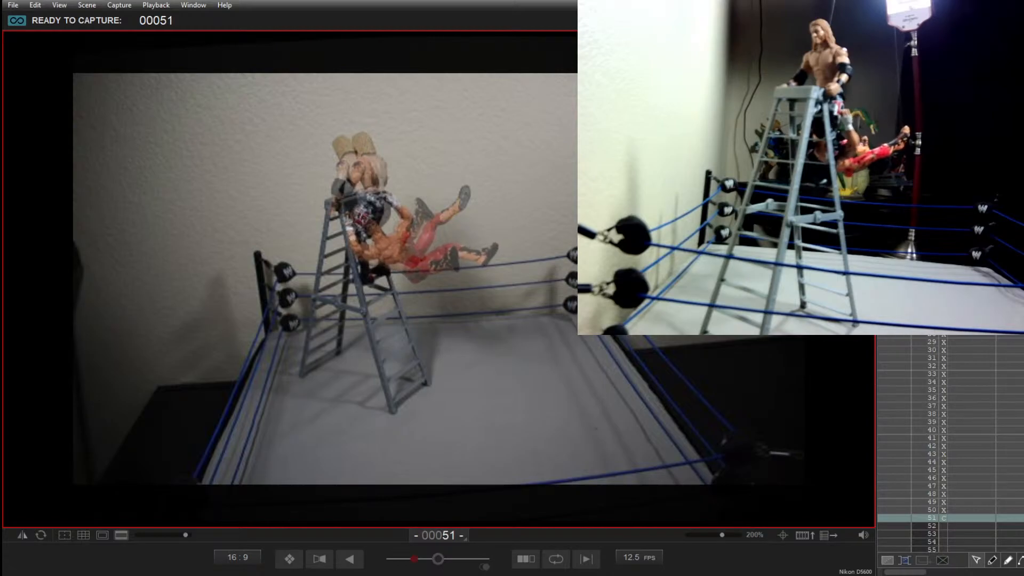
key("Return")
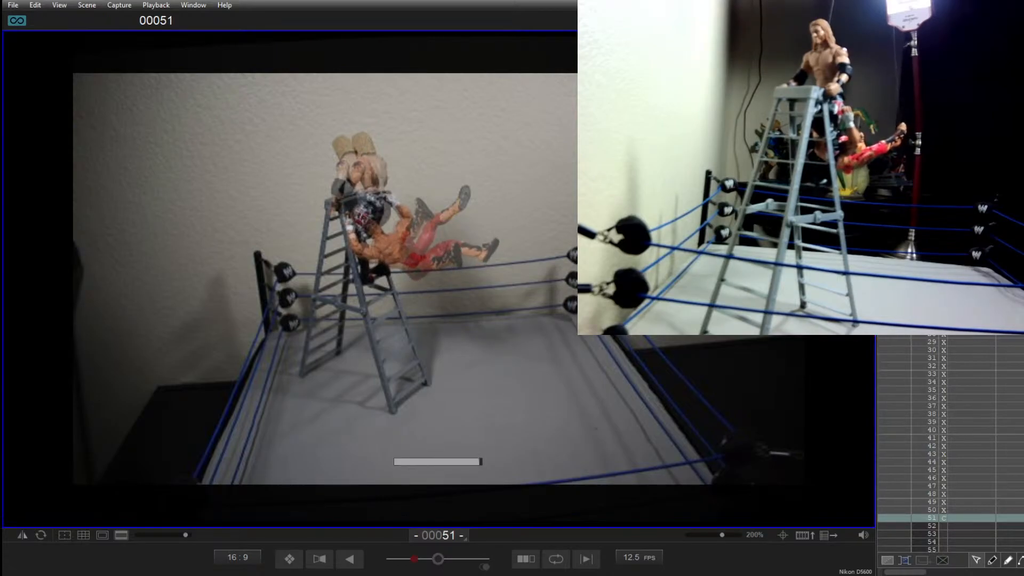
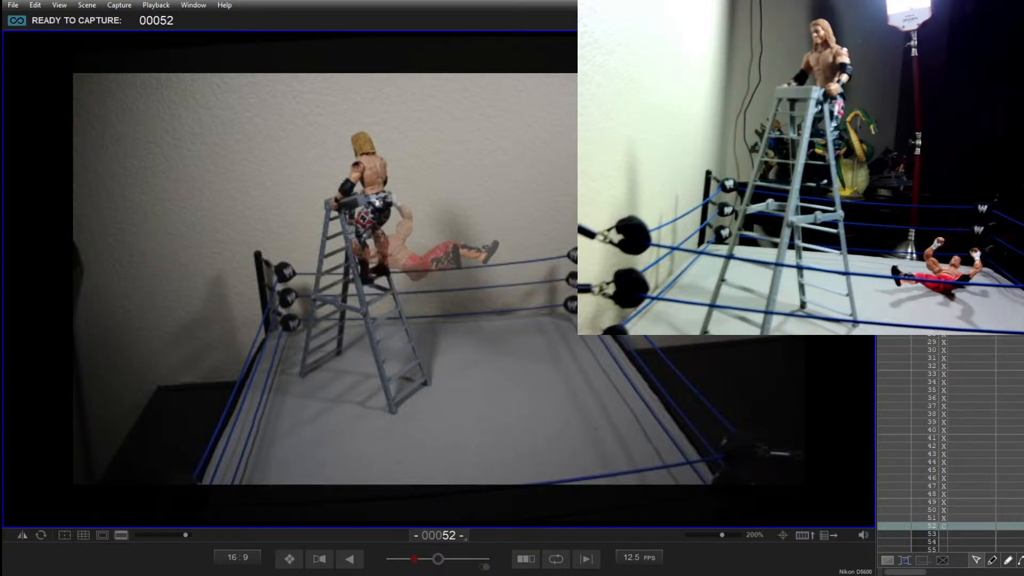
Step: Check the pose with the onion-skin overlay off and on, and delete the captured frame 52
key("3")
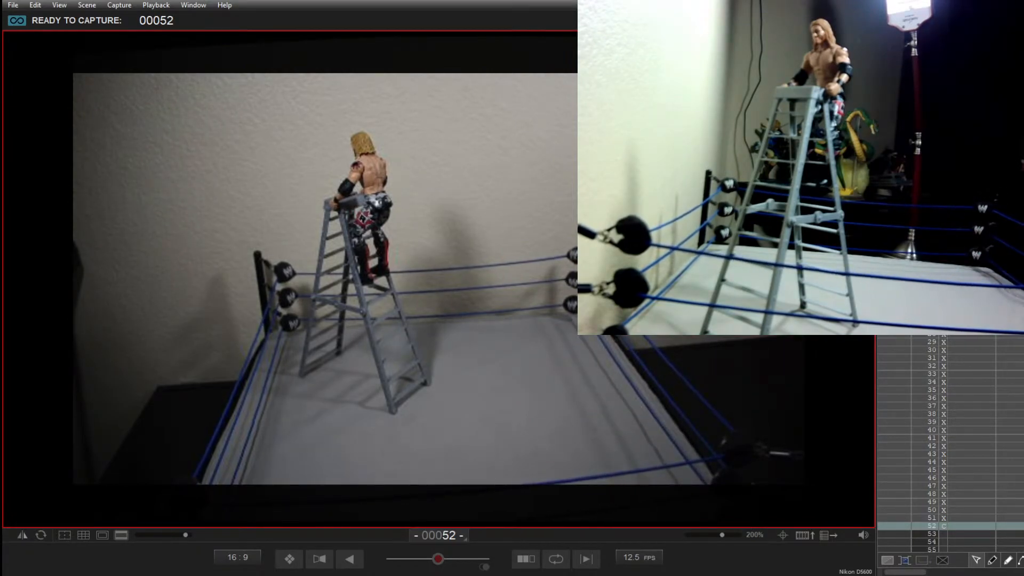
key("KP_Divide")
key("KP_Divide")
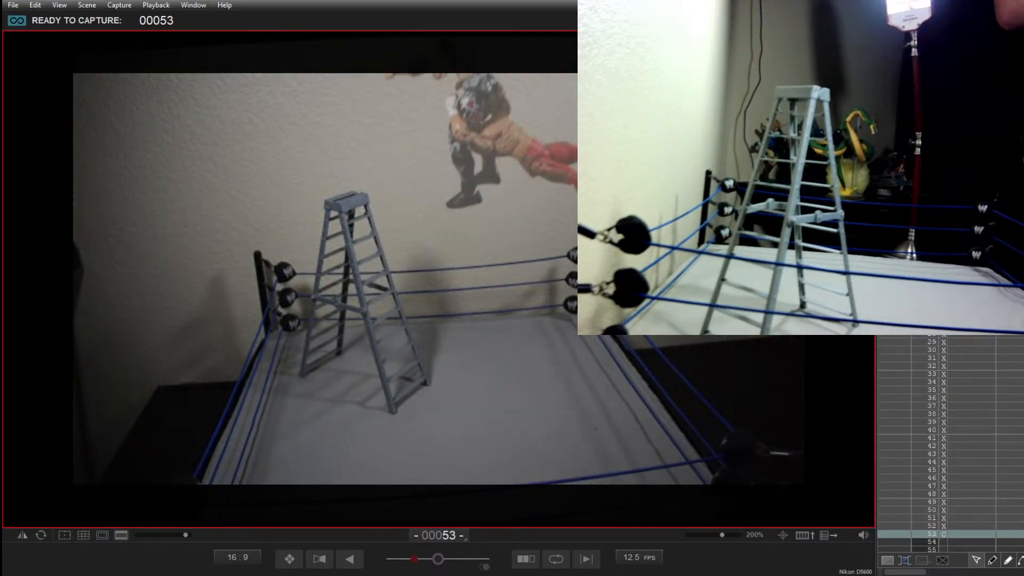
key("Delete")
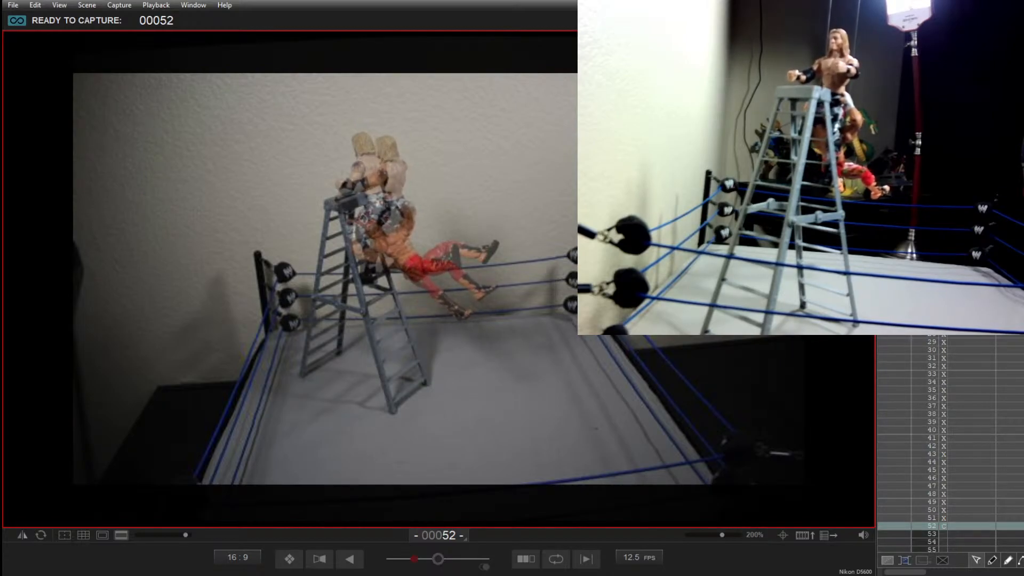
Step: Capture frames 52 to 56 of the dark-haired figure pulling the blond figure backwards off the ladder, deleting and retaking frames 55 and 56
key("Return")
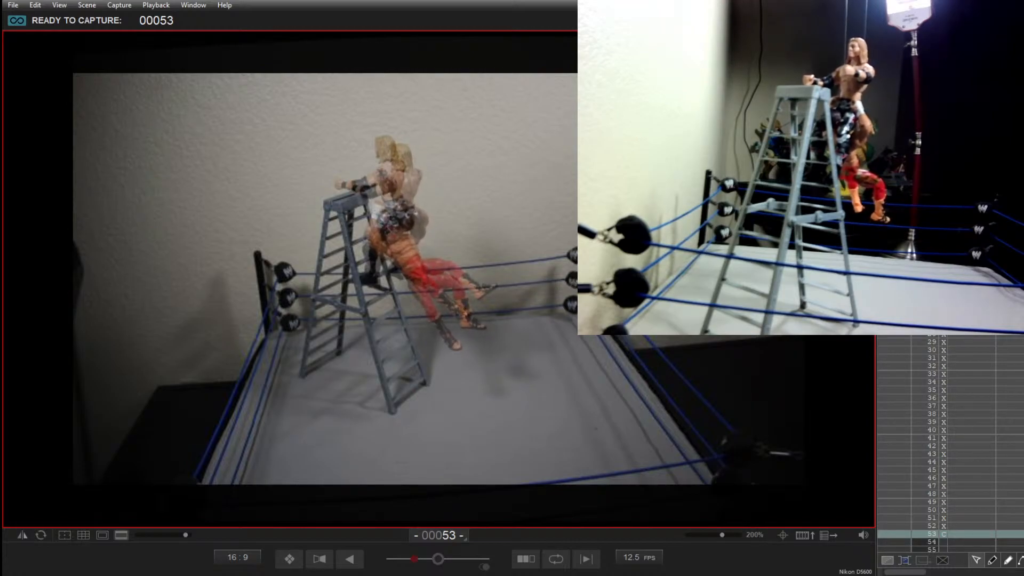
key("Return")
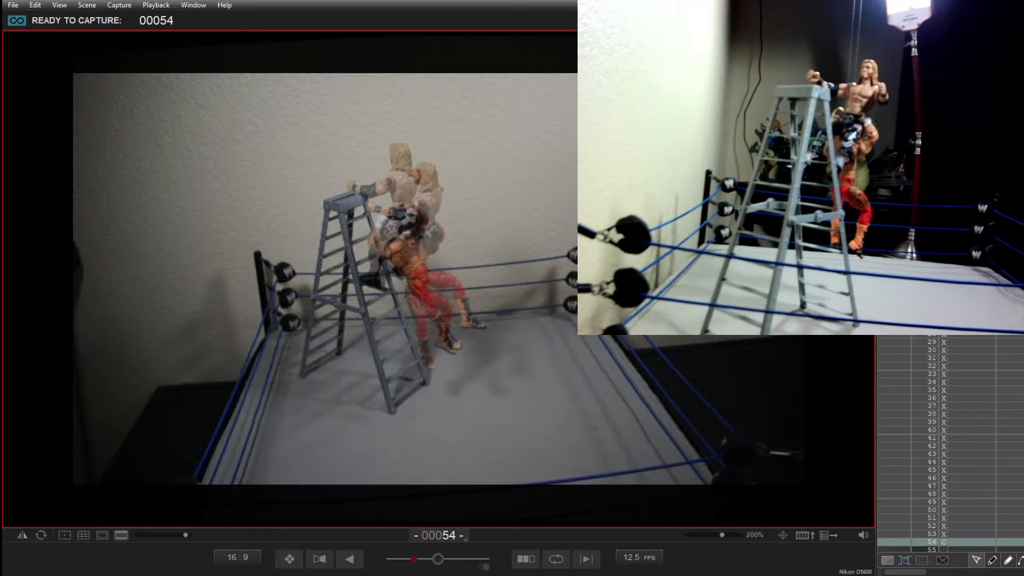
key("Return")
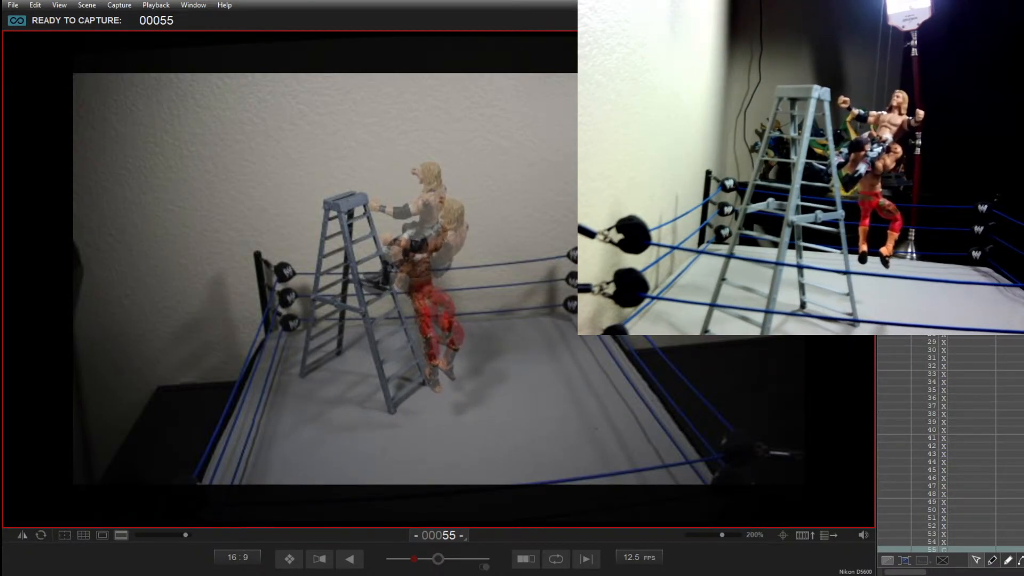
key("Return")
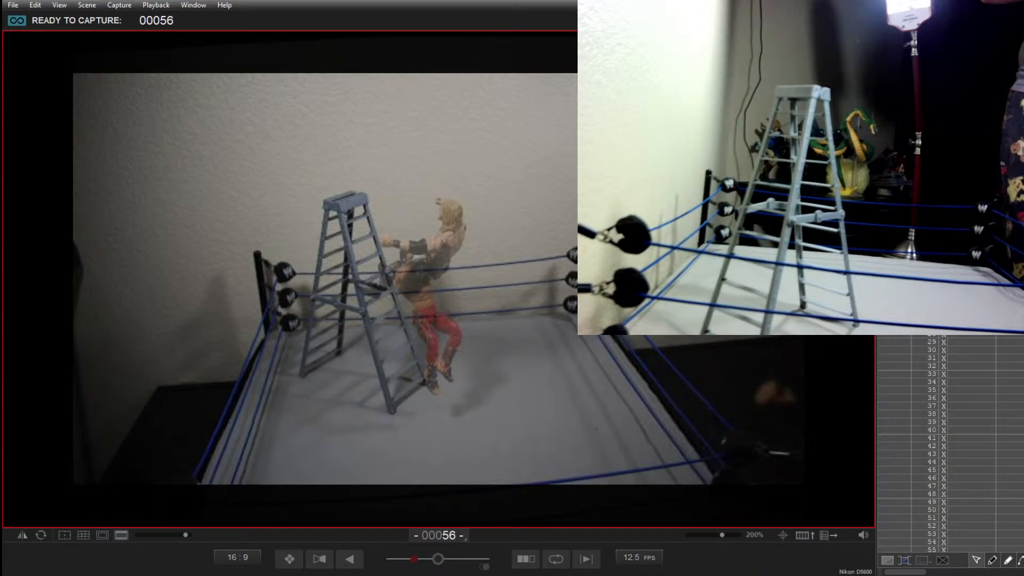
key("Delete")
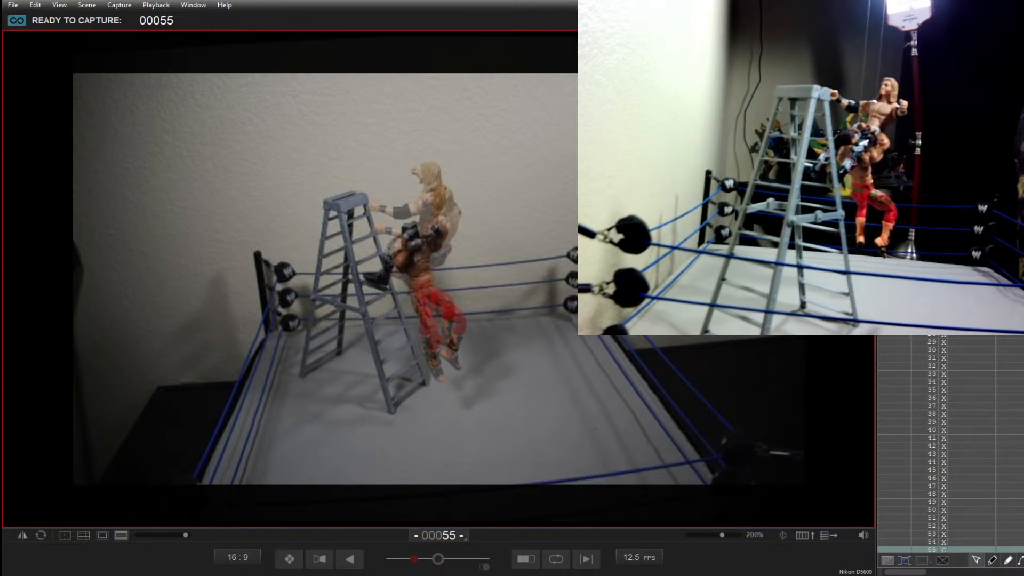
key("Return")
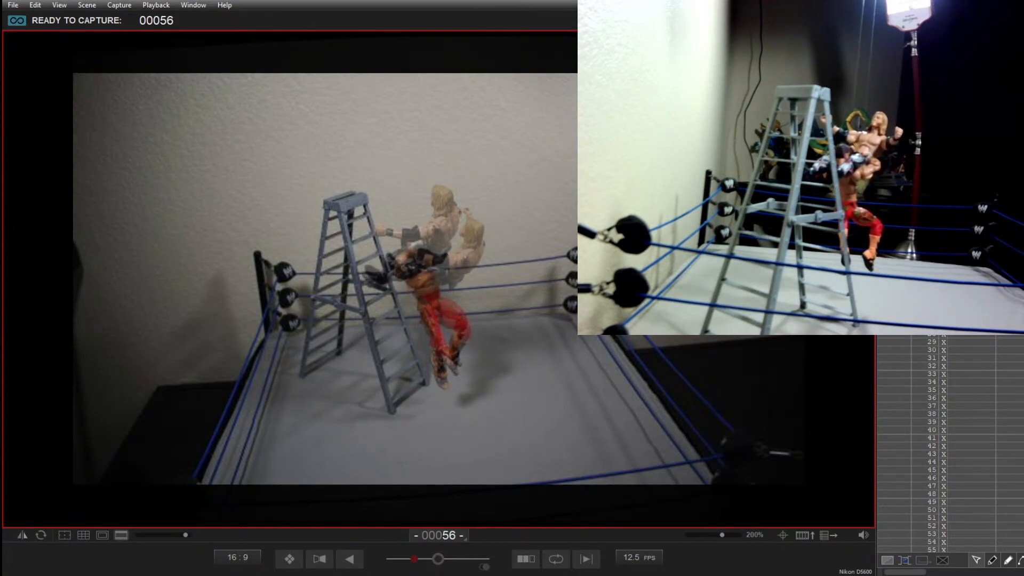
key("Return")
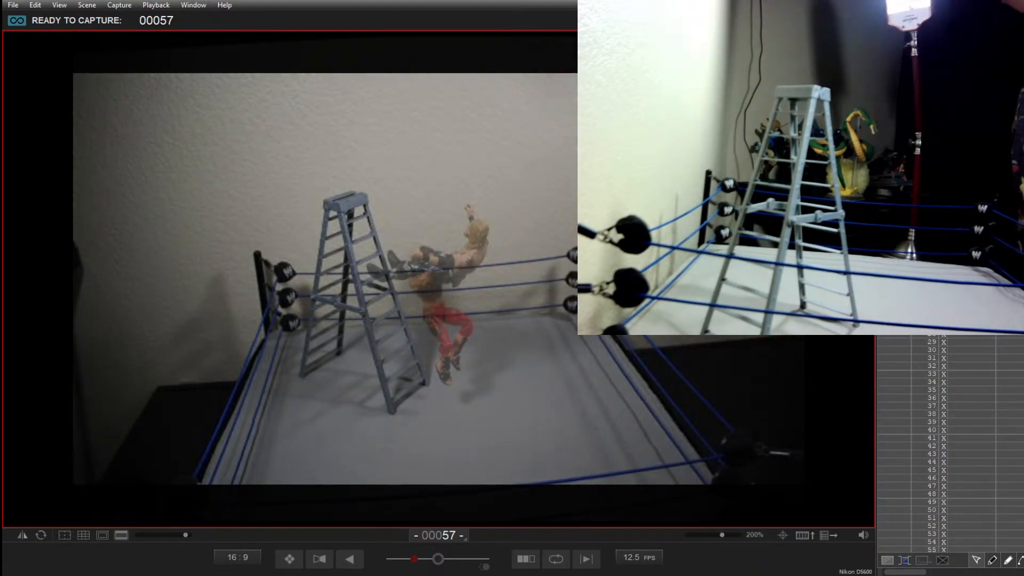
key("Delete")
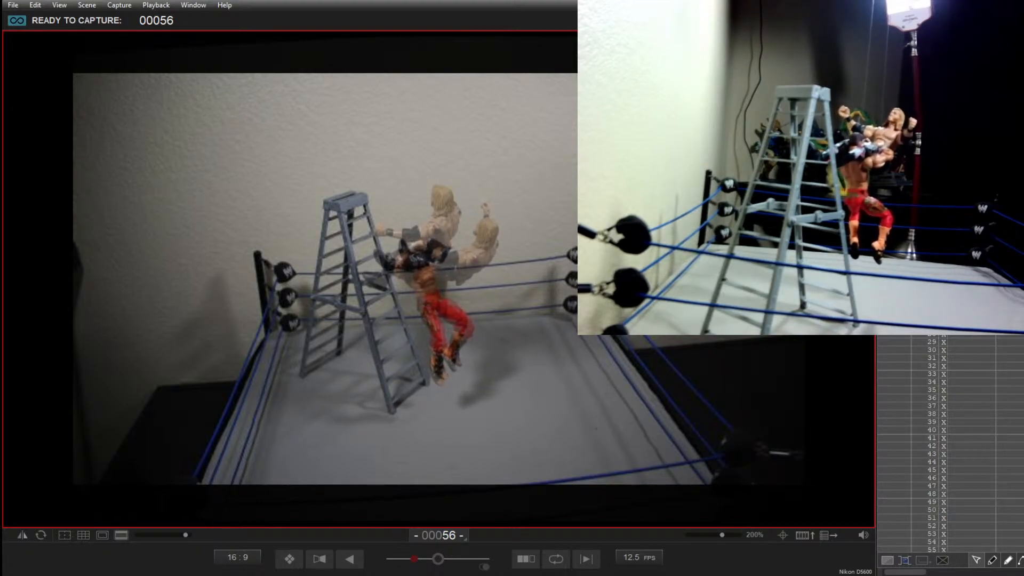
key("Return")
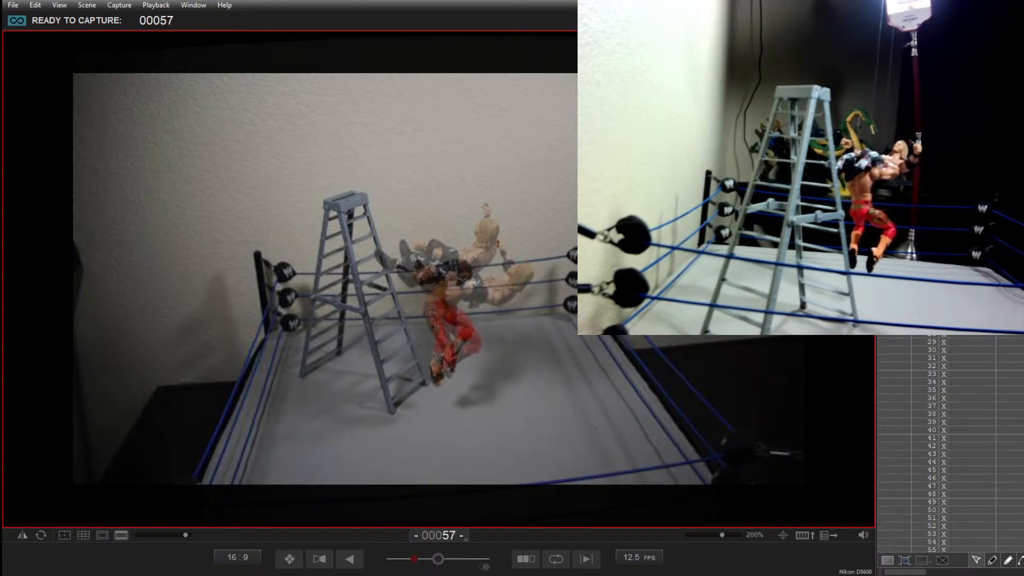
Step: Capture frames 57 to 62 of both figures dropping to the mat beside the ladder, reposing them between shots
key("Return")
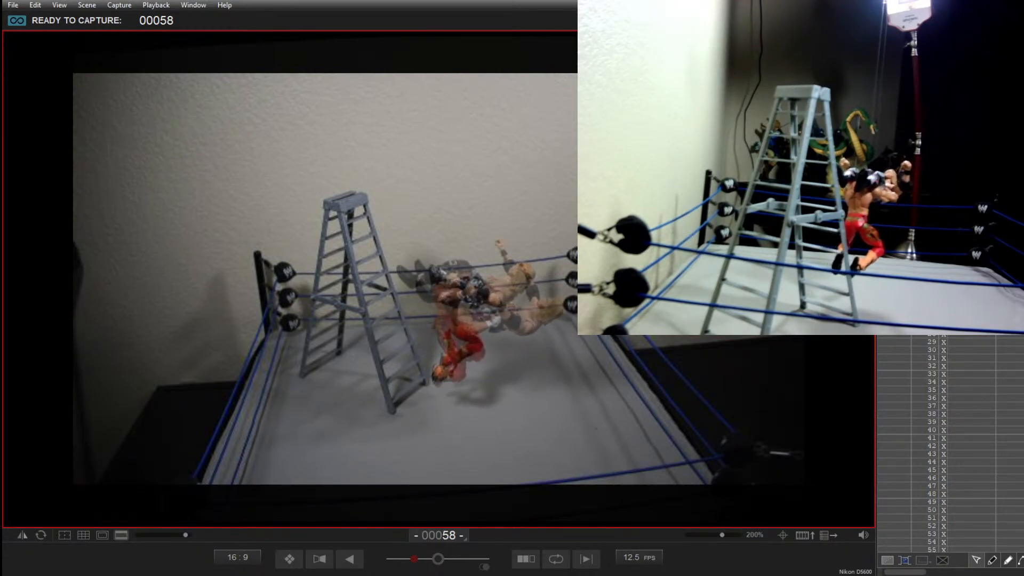
key("Return")
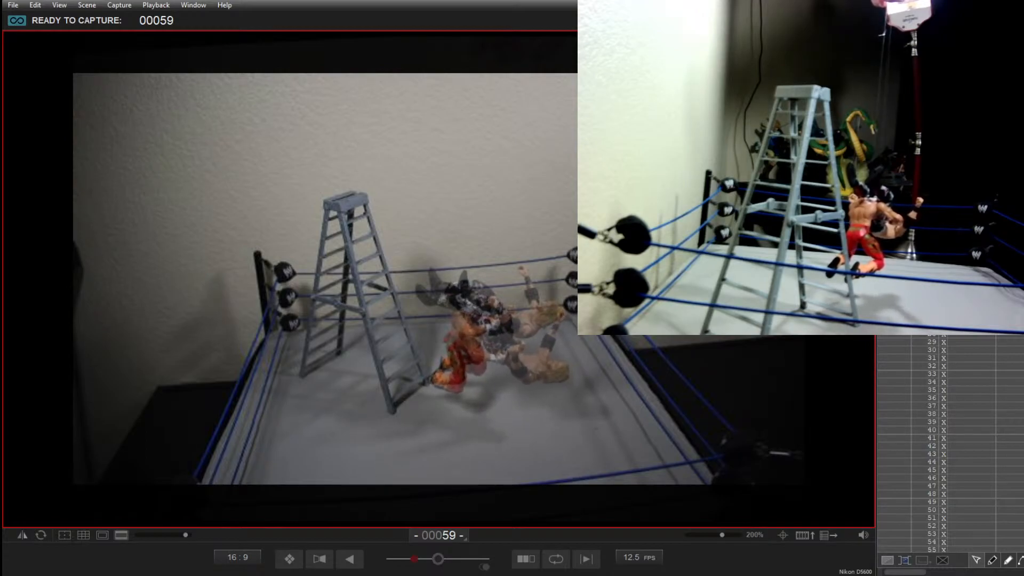
key("Return")
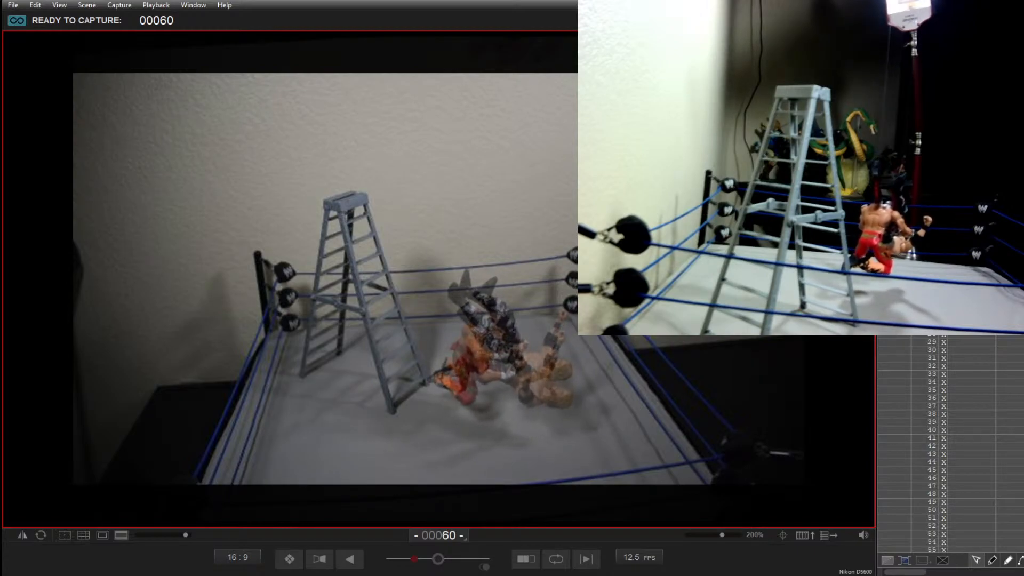
key("Return")
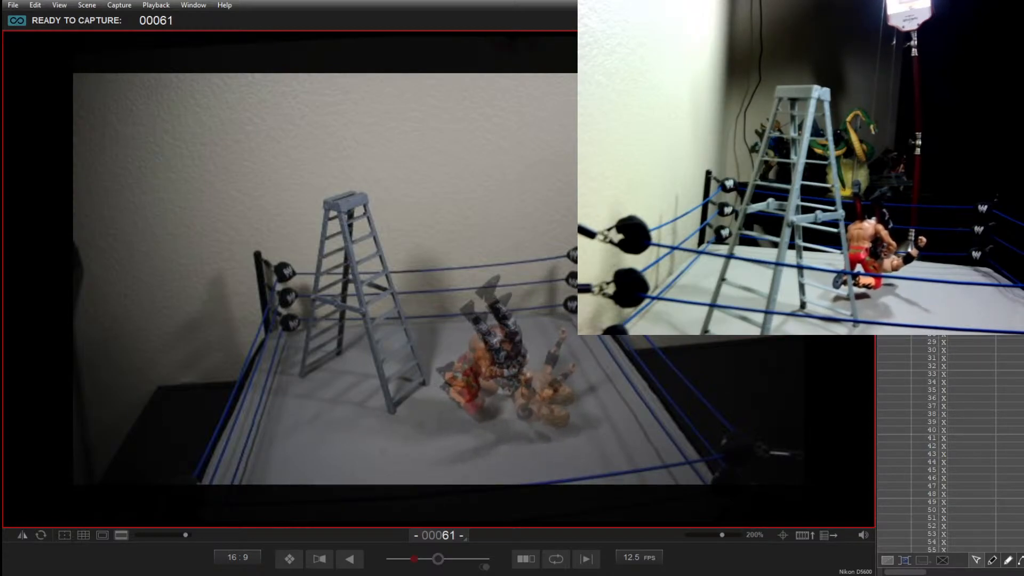
key("Return")
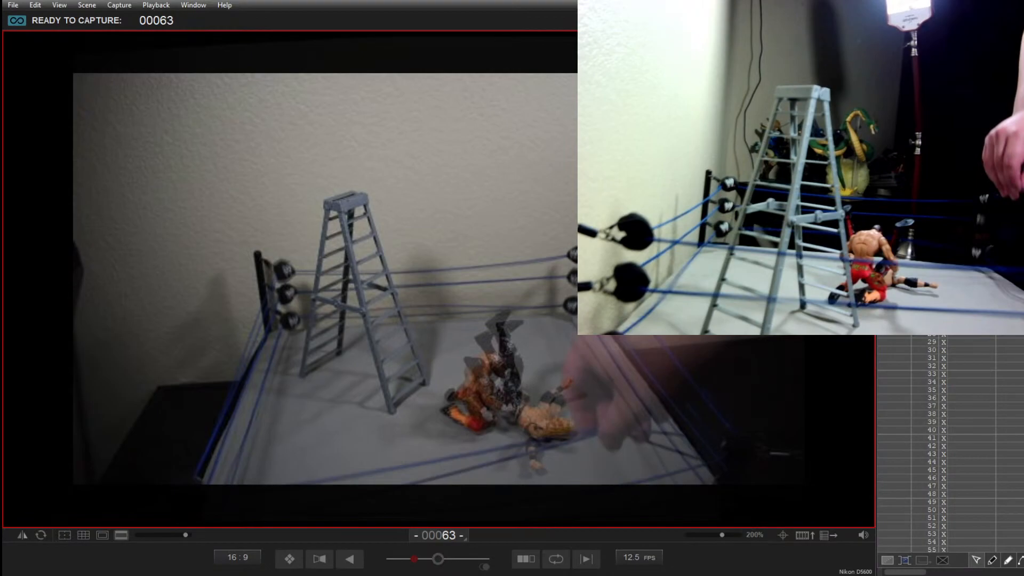
Step: Capture frames 63 to 65 of the blond figure lying on the mat while the dark-haired figure kneels upright
key("Return")
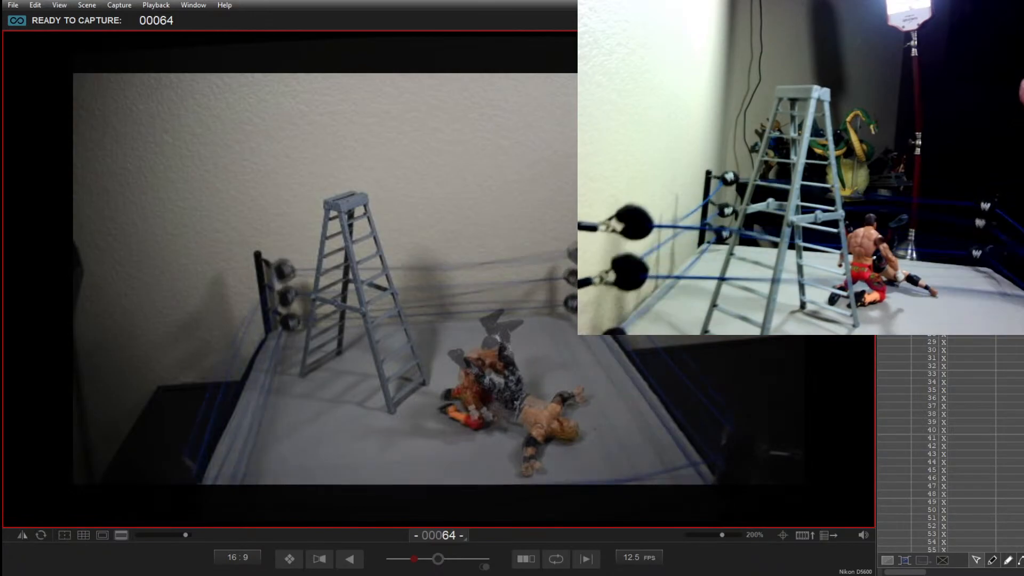
key("Return")
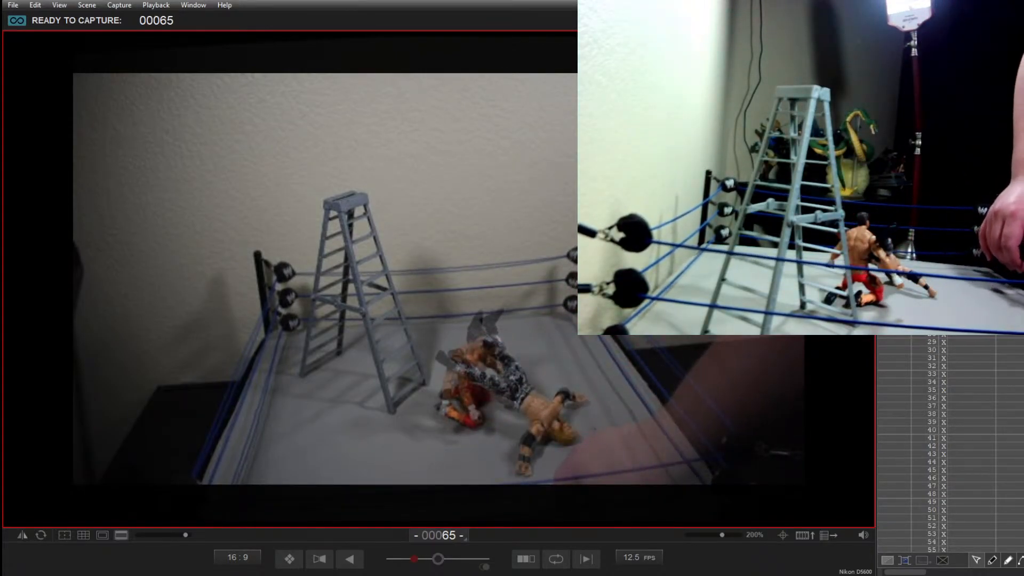
key("Return")
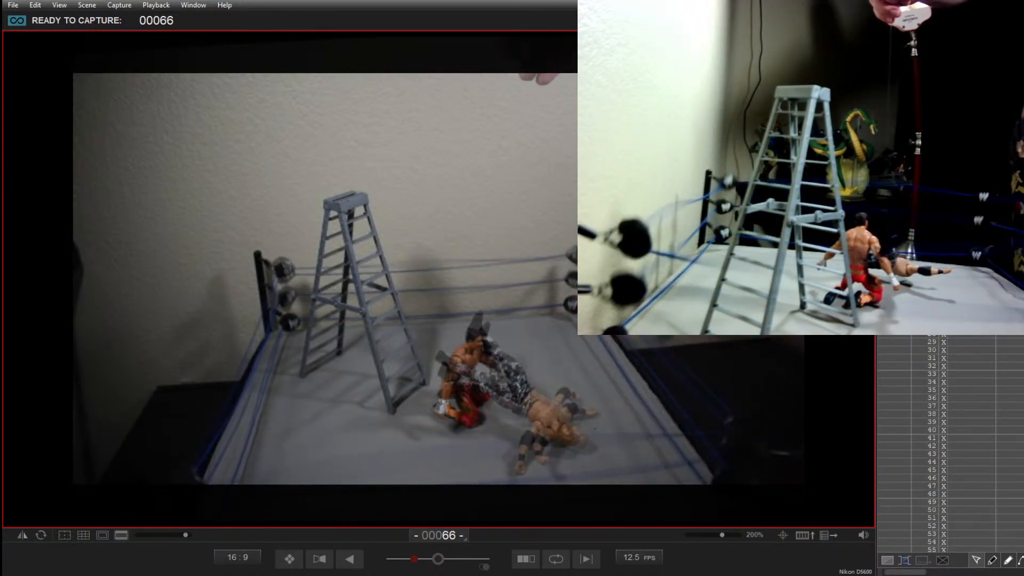
Step: Try two takes of frame 66 with the blond figure lying before the kneeling figure, deleting each take
key("Return")
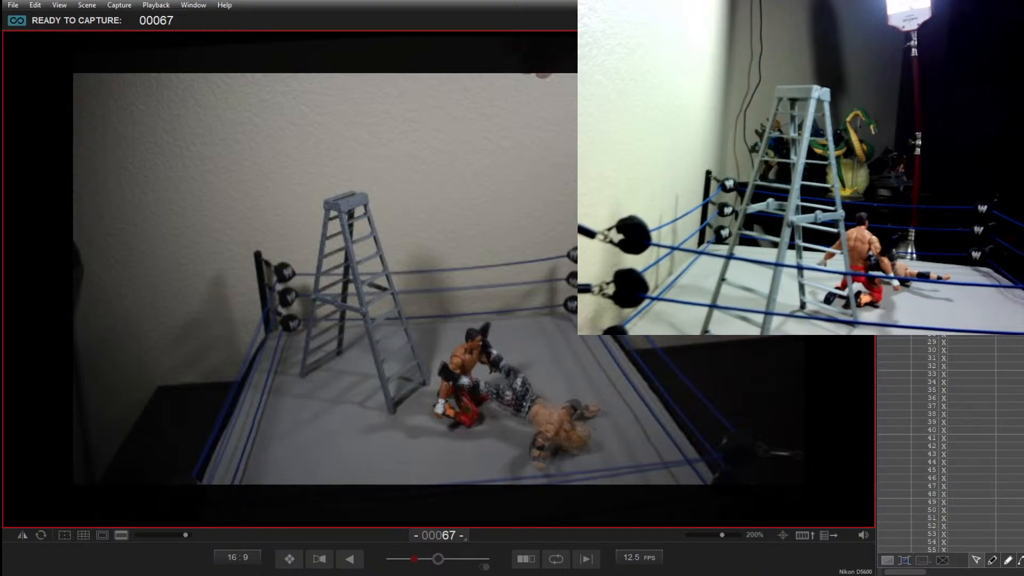
key("Delete")
key("Delete")
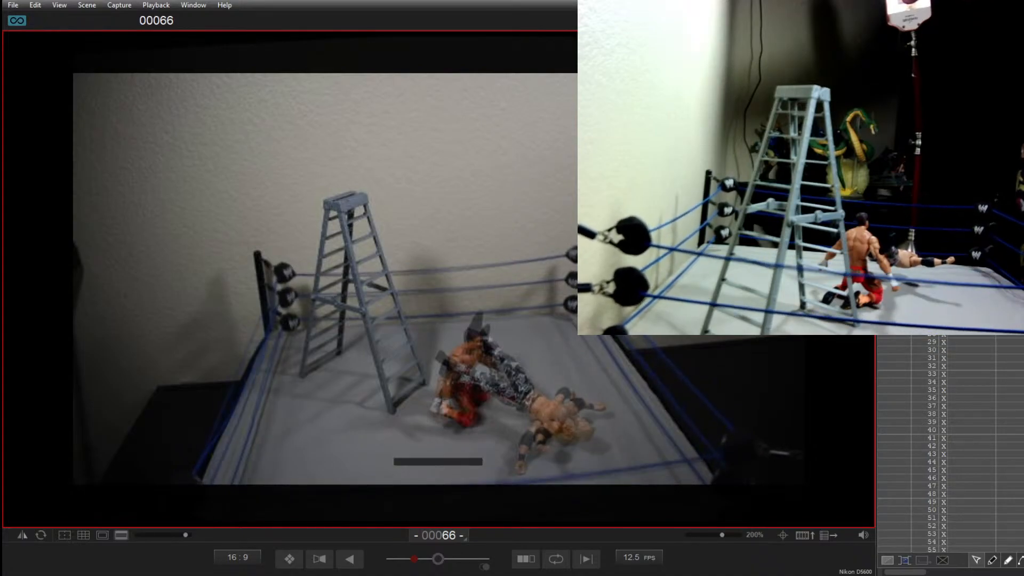
key("Return")
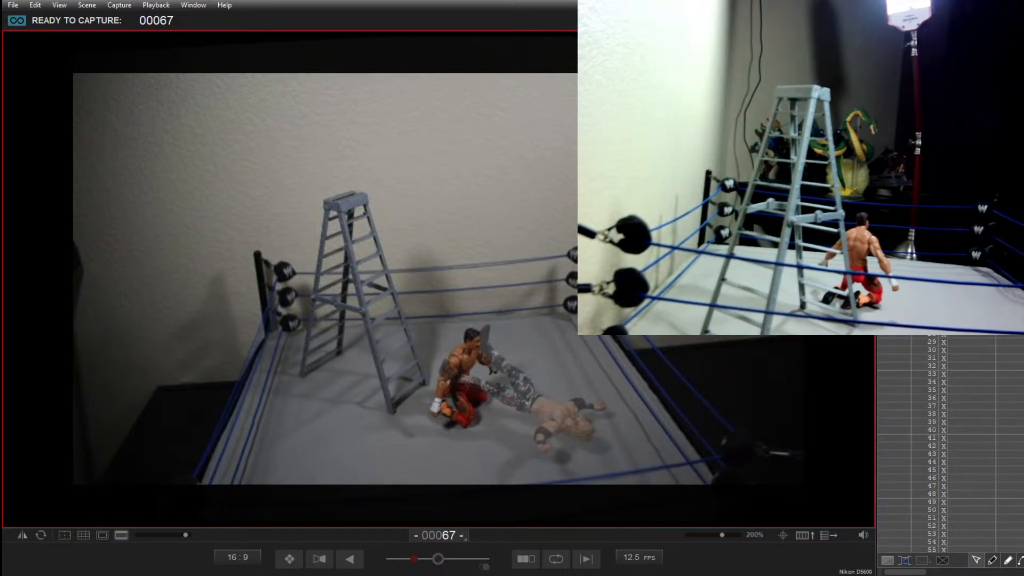
key("Delete")
key("Delete")
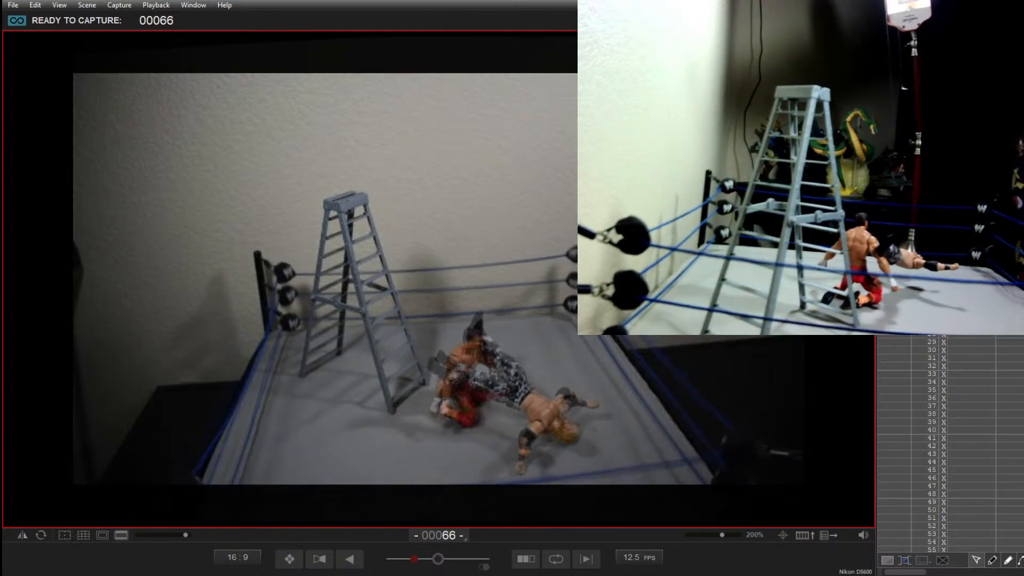
Step: Capture frames 66 to 68 of the blond figure shifting his arms and legs on the mat before the kneeling dark-haired figure
key("Return")
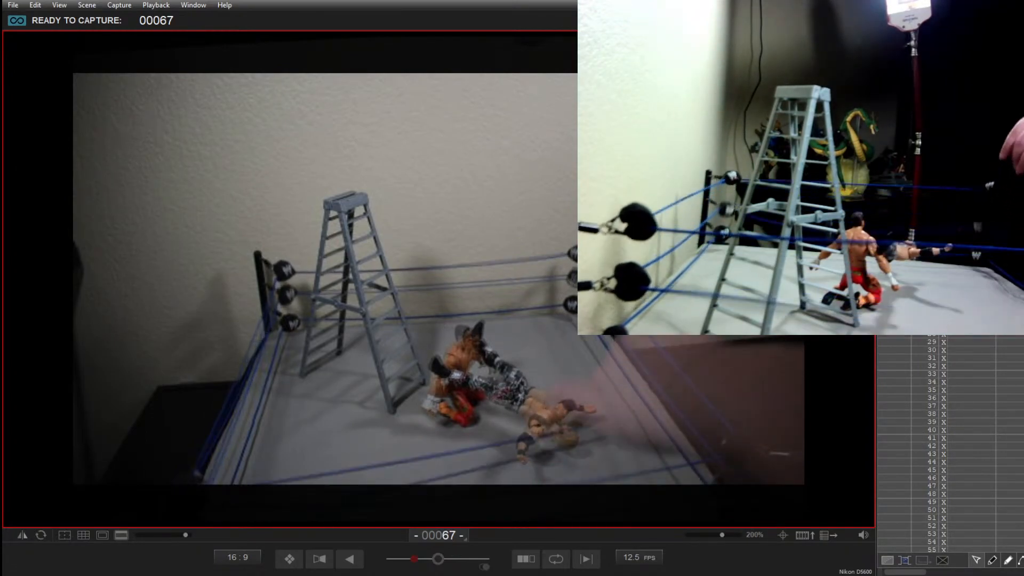
key("Return")
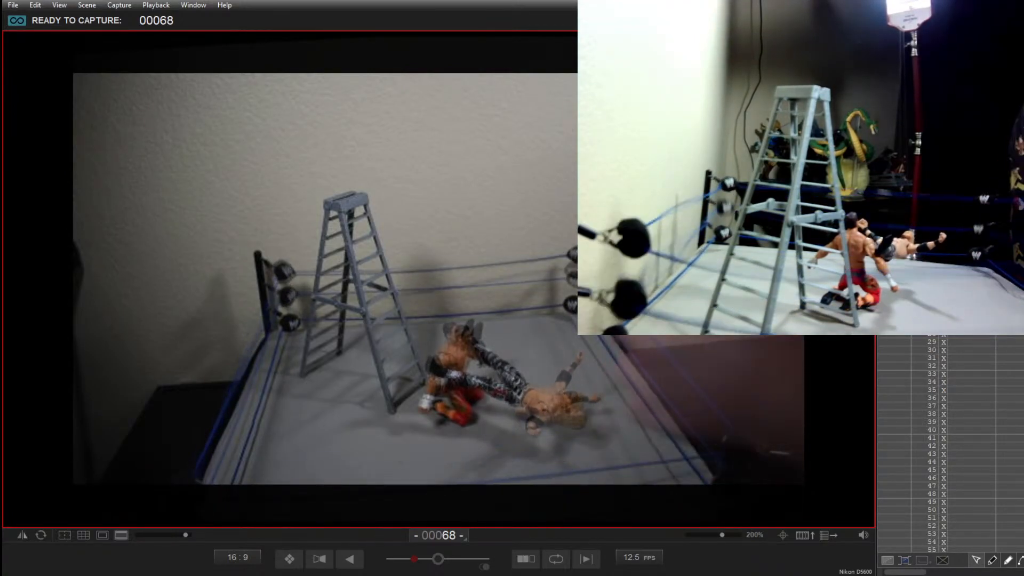
key("Return")
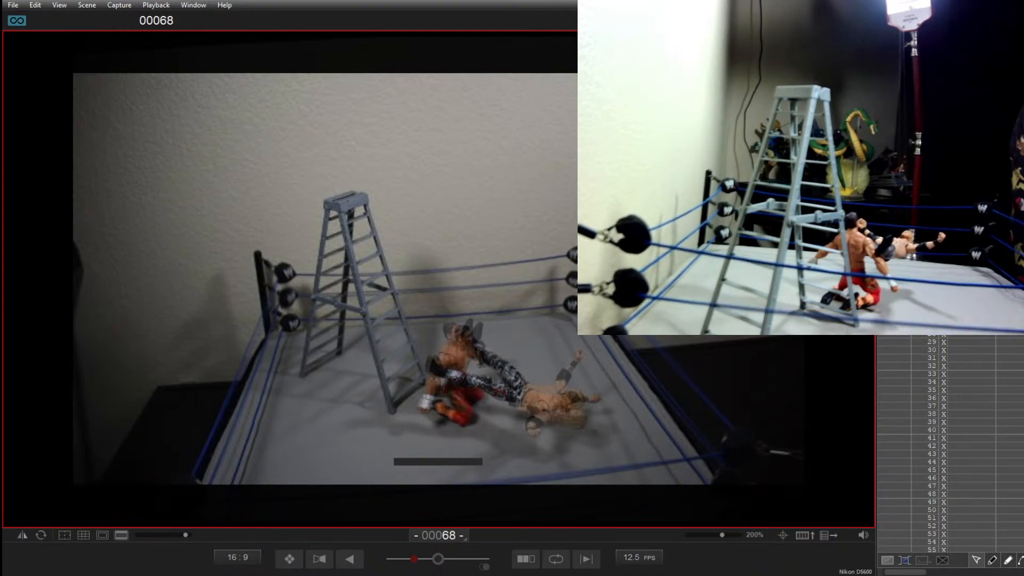
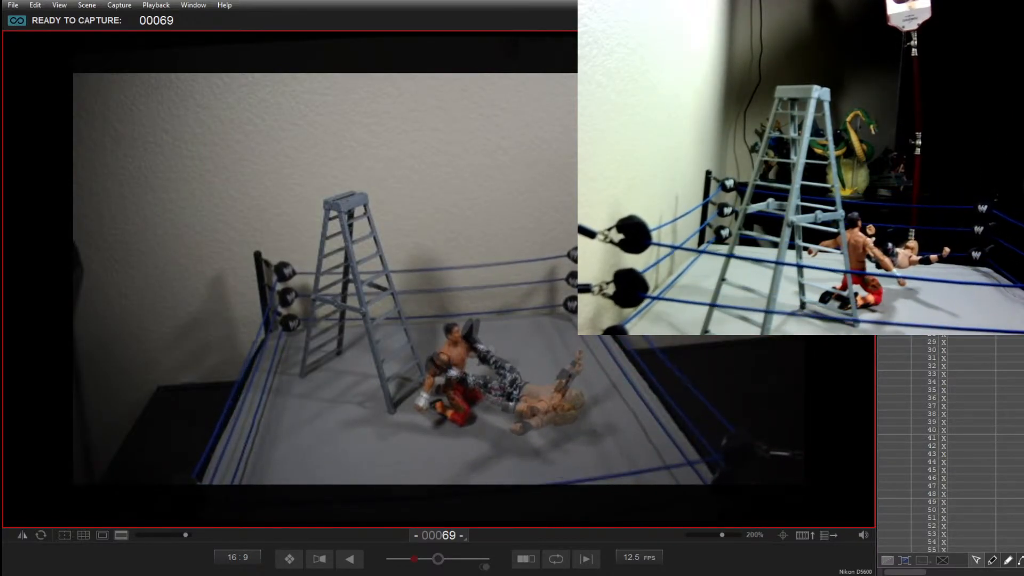
Step: Capture frames 69 and 70 of the blond figure settling on the mat before the kneeling figure, deleting and retaking frame 70
key("Return")
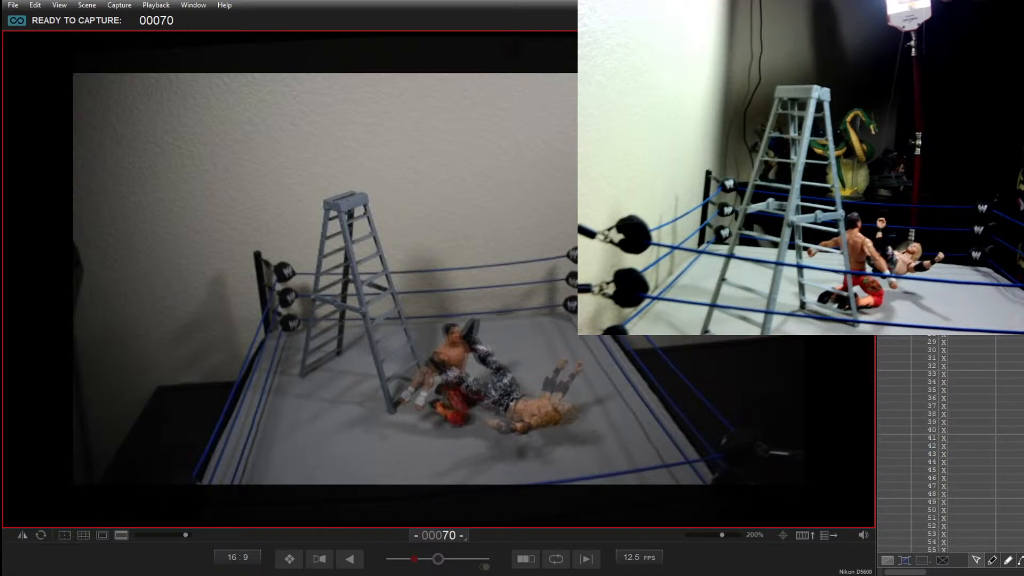
key("Return")
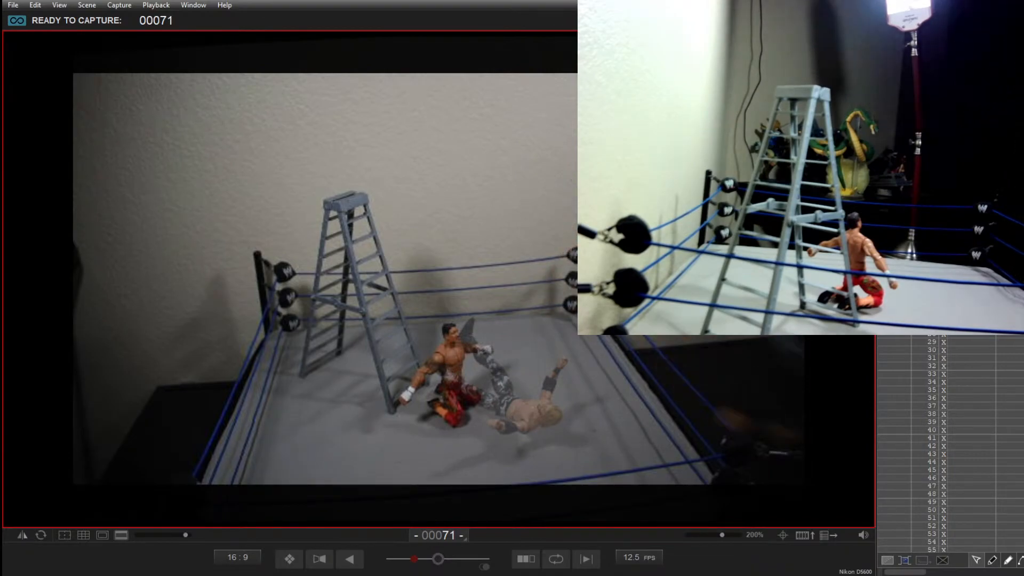
key("Delete")
key("Delete")
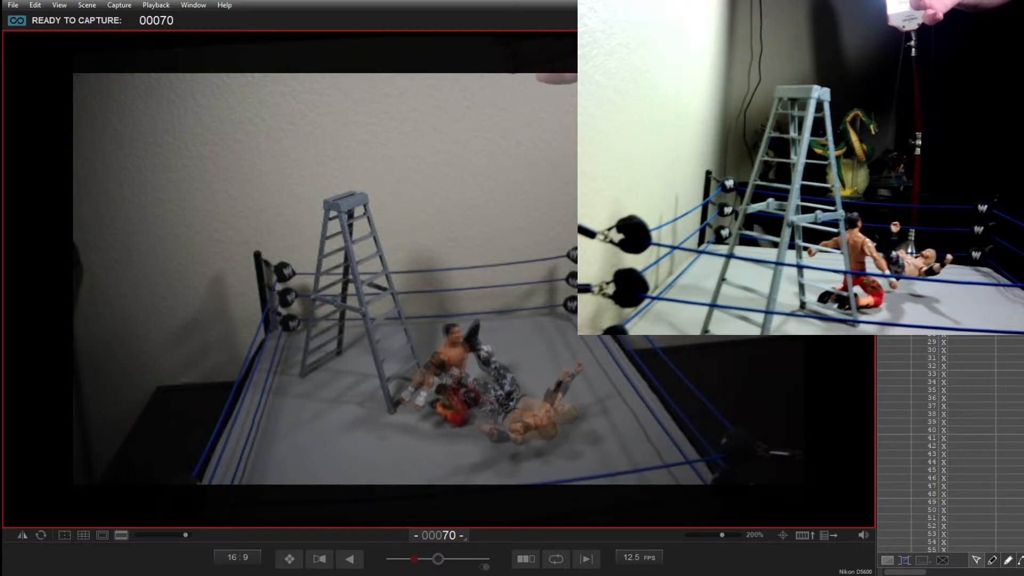
key("Return")
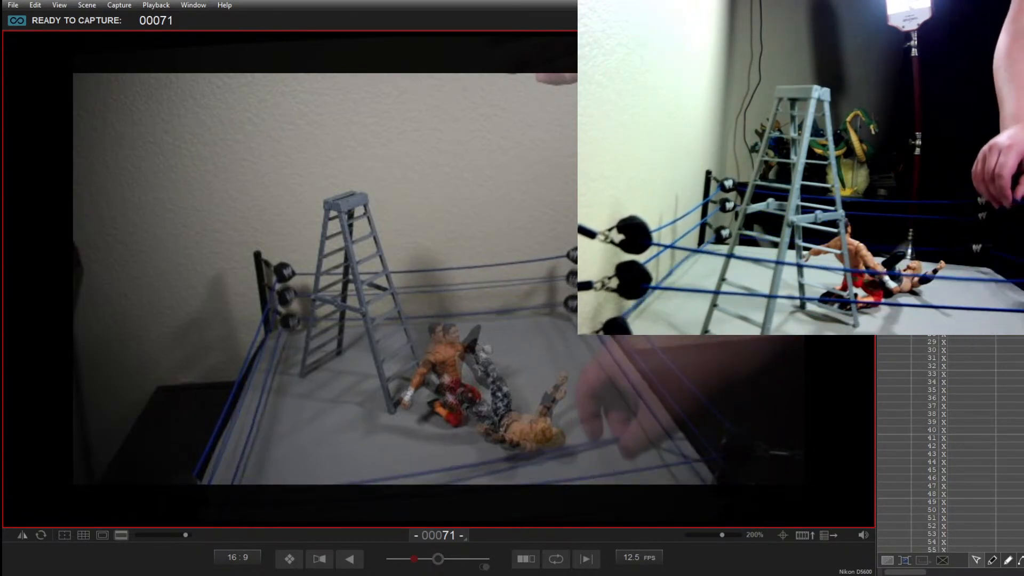
Step: Capture frames 71 to 73 of the dark-haired figure falling back and the blond figure's arms dropping, and delete the extra frame 74
key("Return")
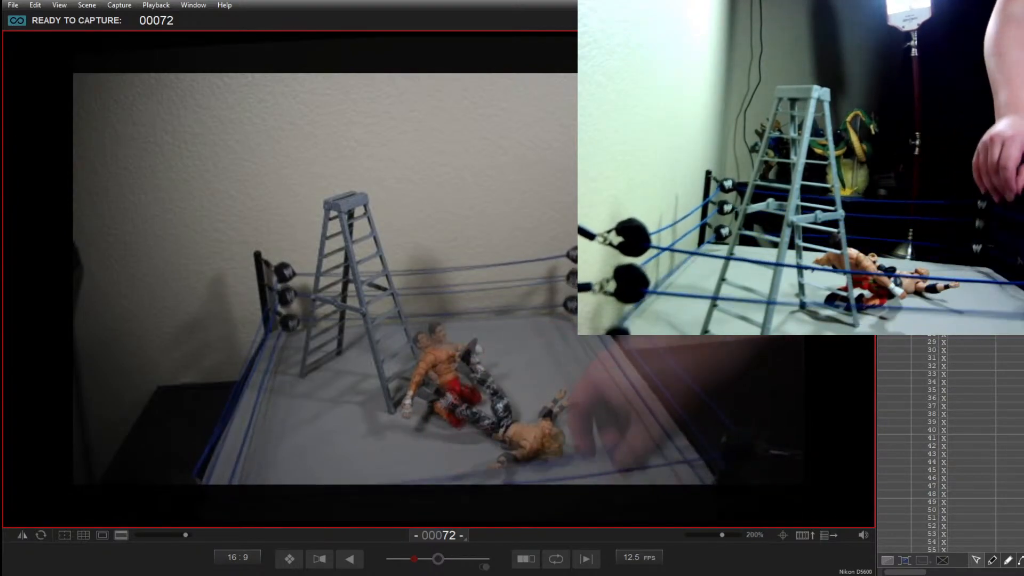
key("Return")
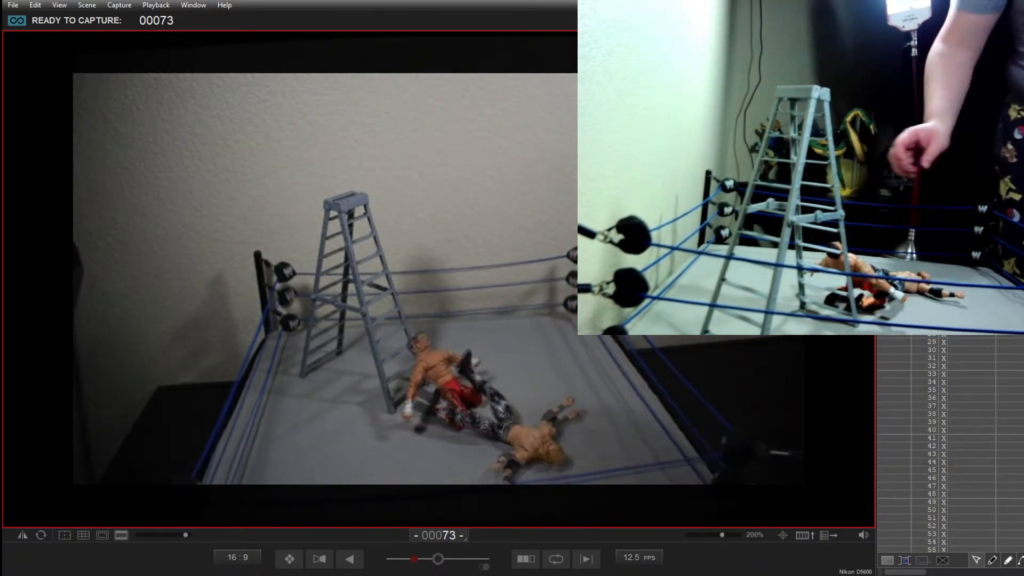
key("Return")
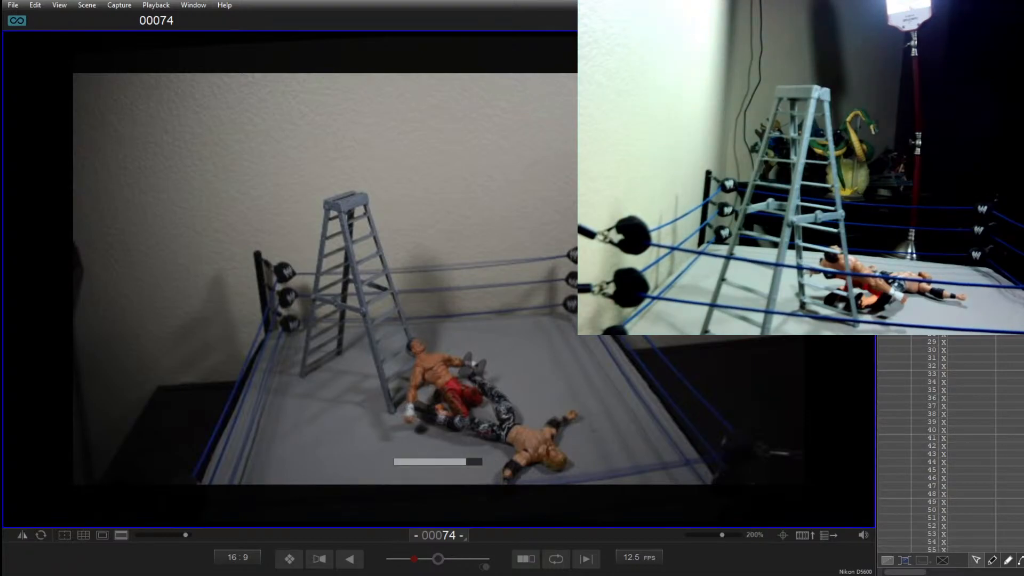
key("Delete")
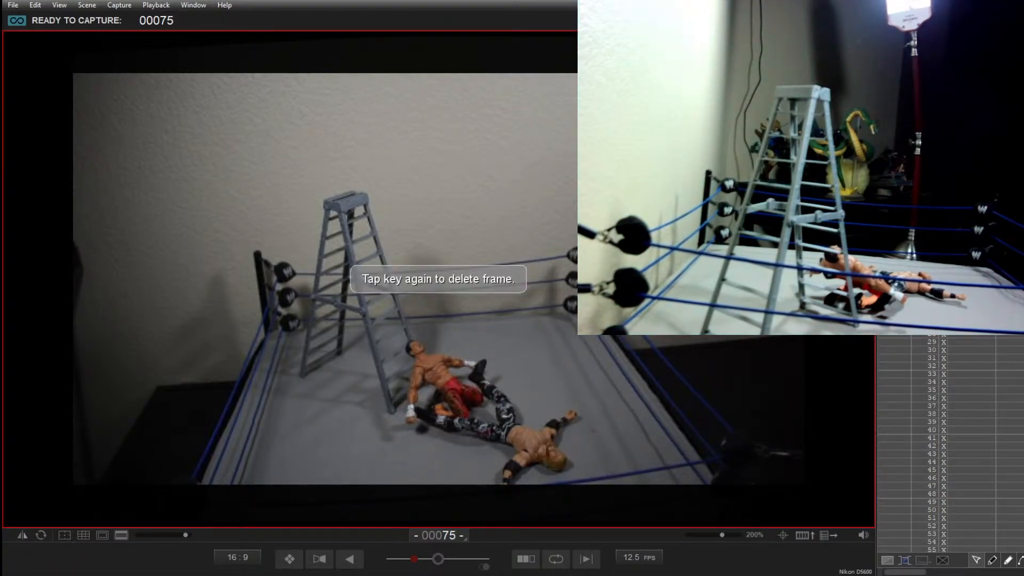
key("Delete")
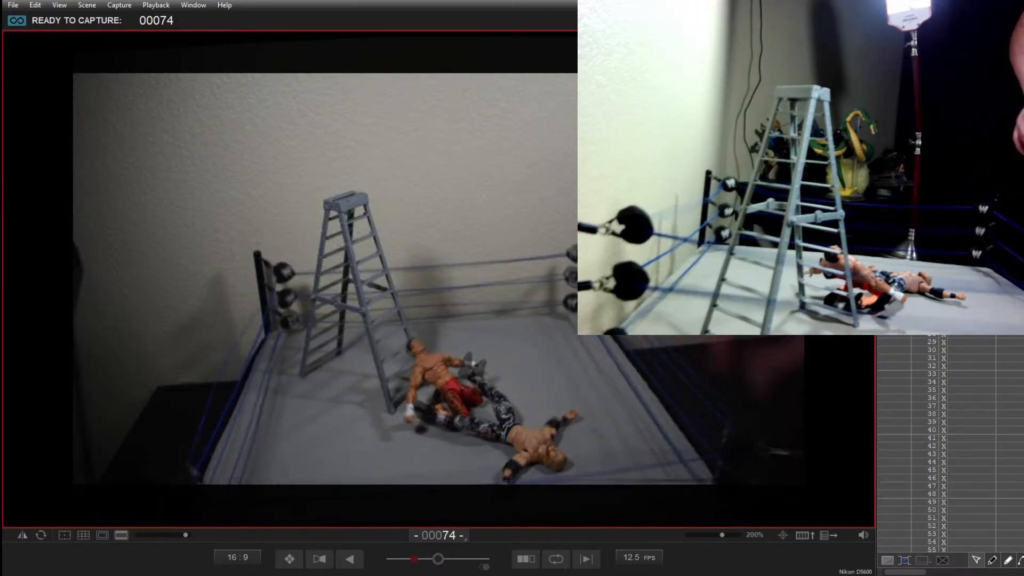
Step: Capture frames 74 to 82 of both figures lying on the mat beside the ladder, with only slight movements between shots
key("Return")
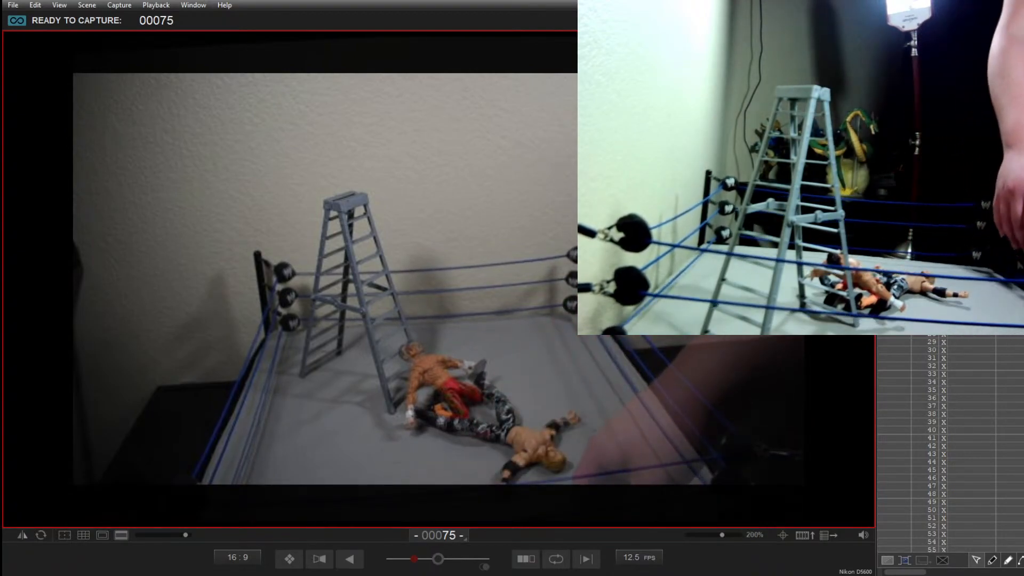
key("Return")
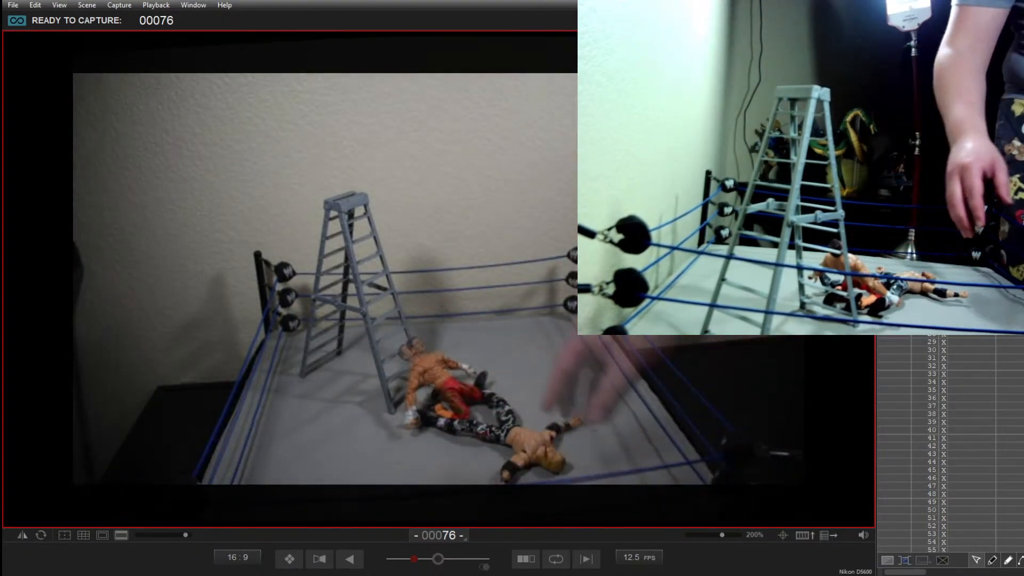
key("Return")
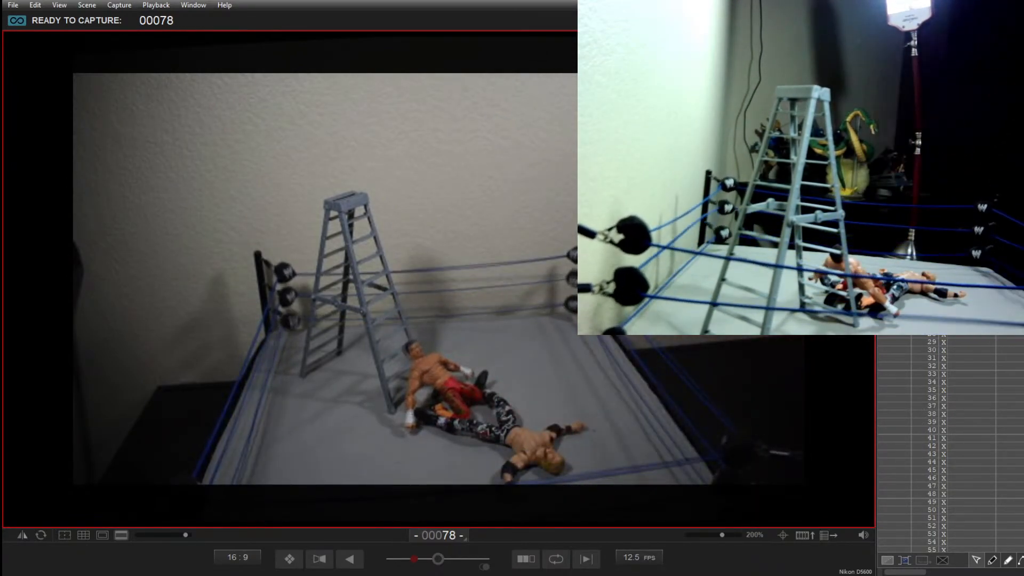
key("Return")
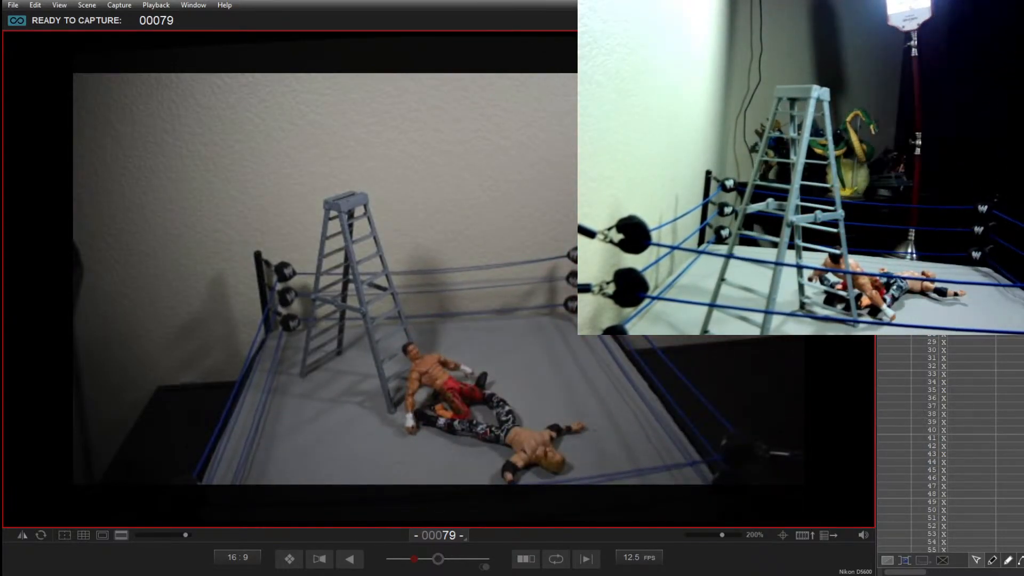
key("Return")
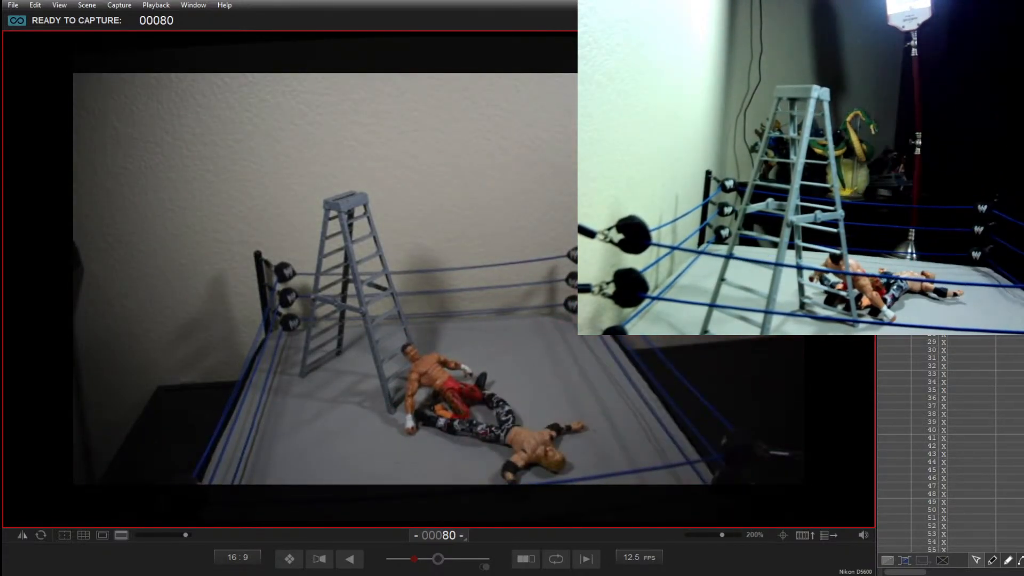
key("Return")
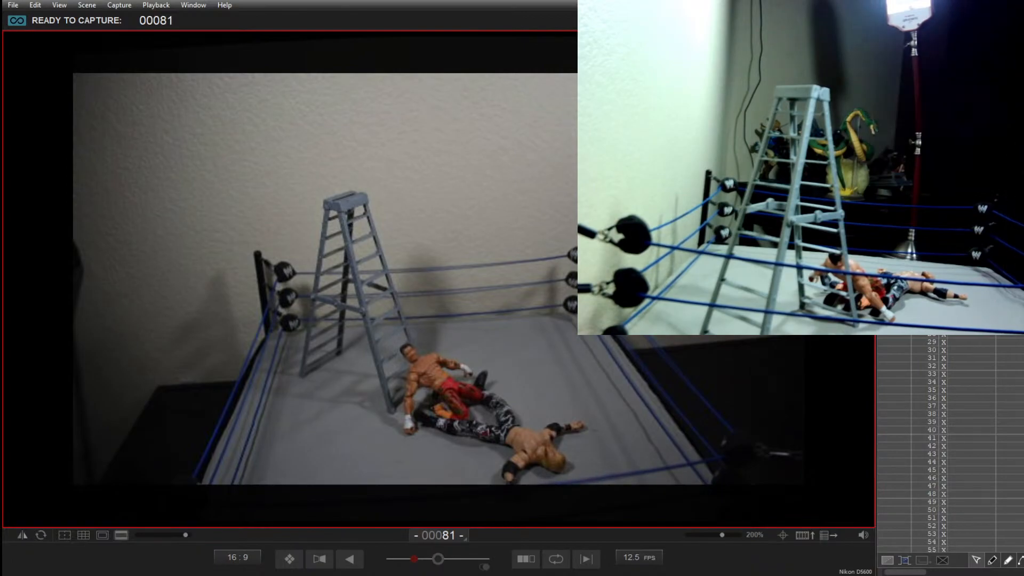
key("Return")
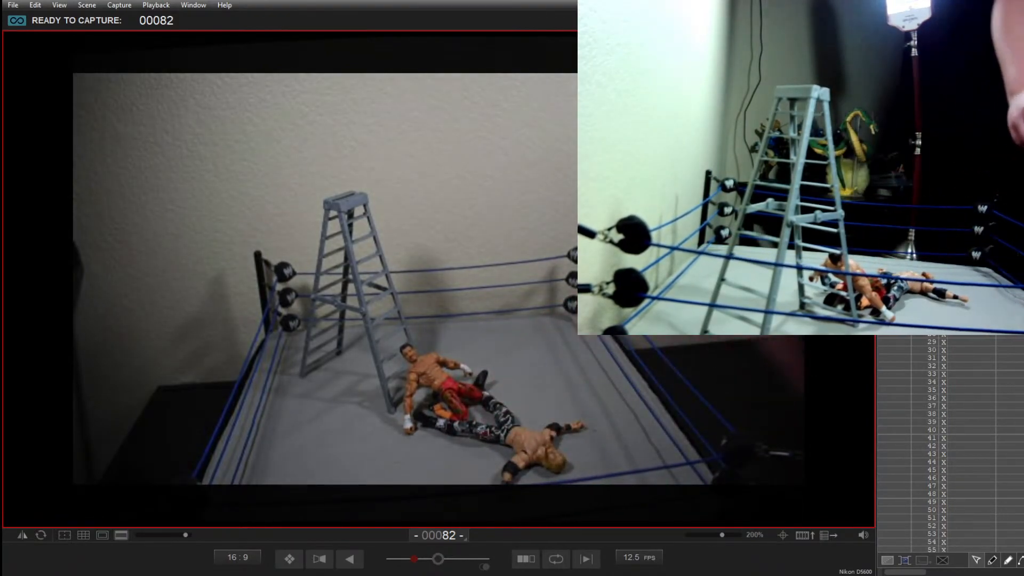
key("Return")
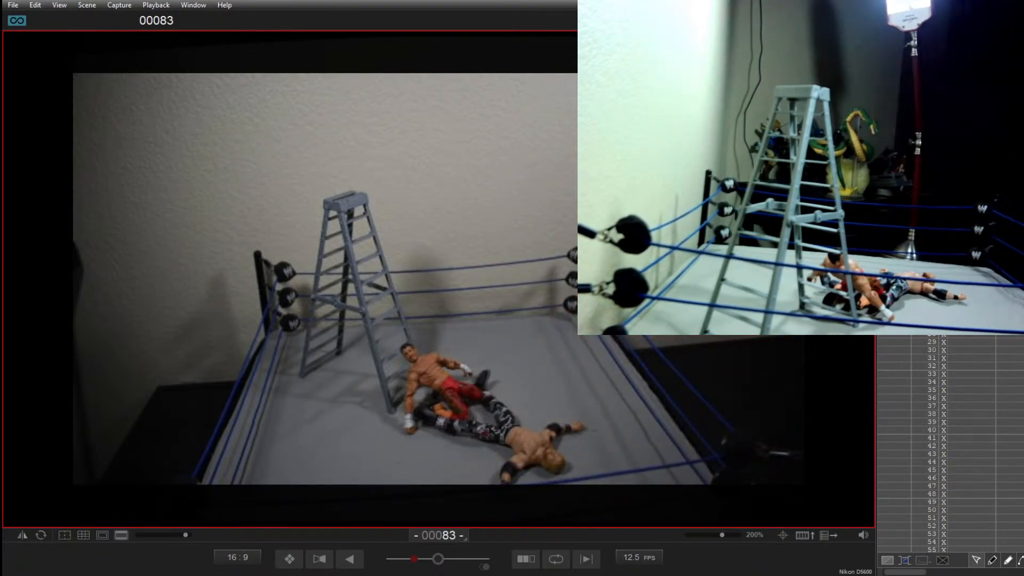
Step: Capture frames 83 to 88 of the dark-haired figure raising his head and torso while the blond figure lies flat
key("Return")
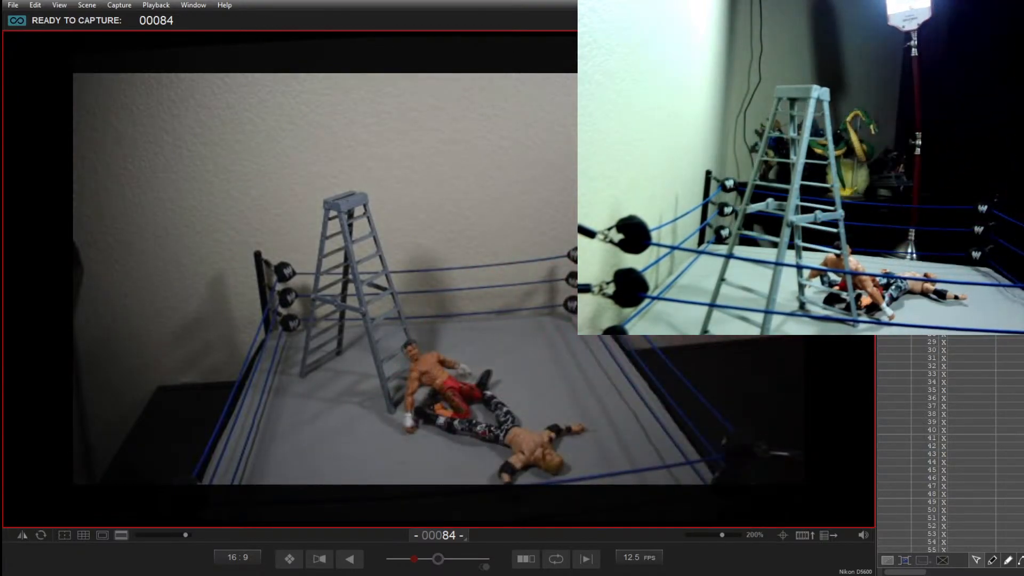
key("Return")
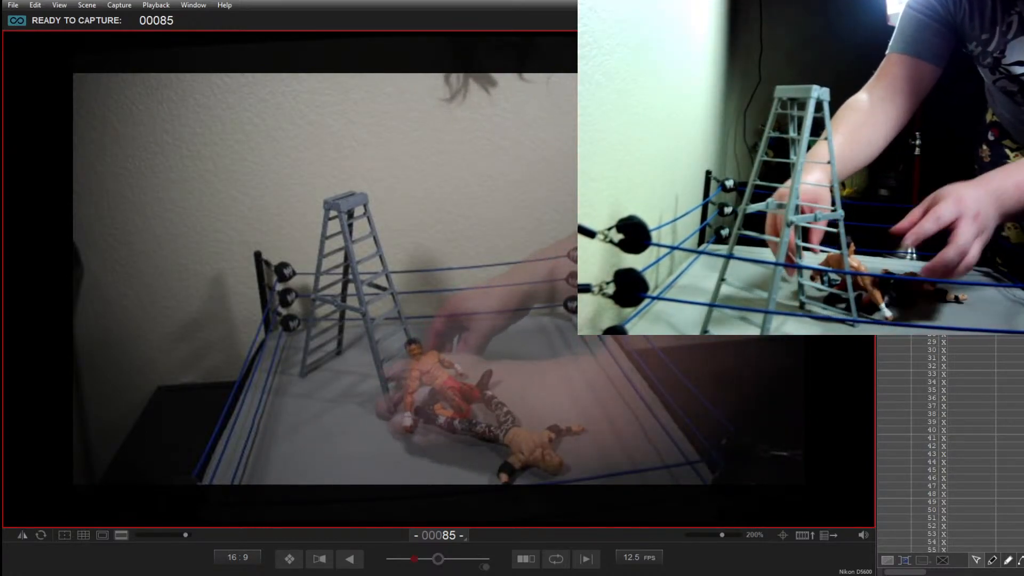
key("Return")
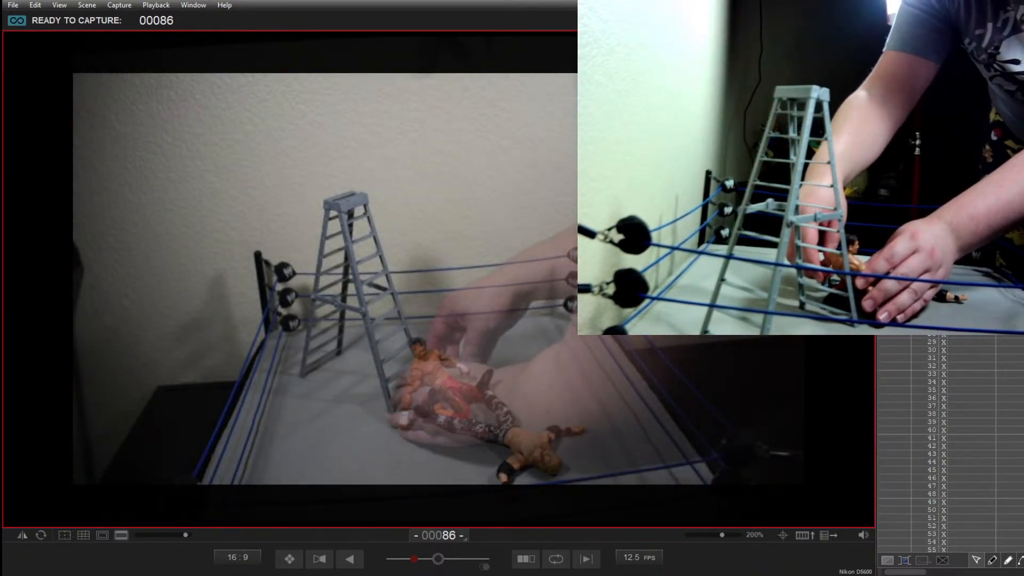
key("Return")
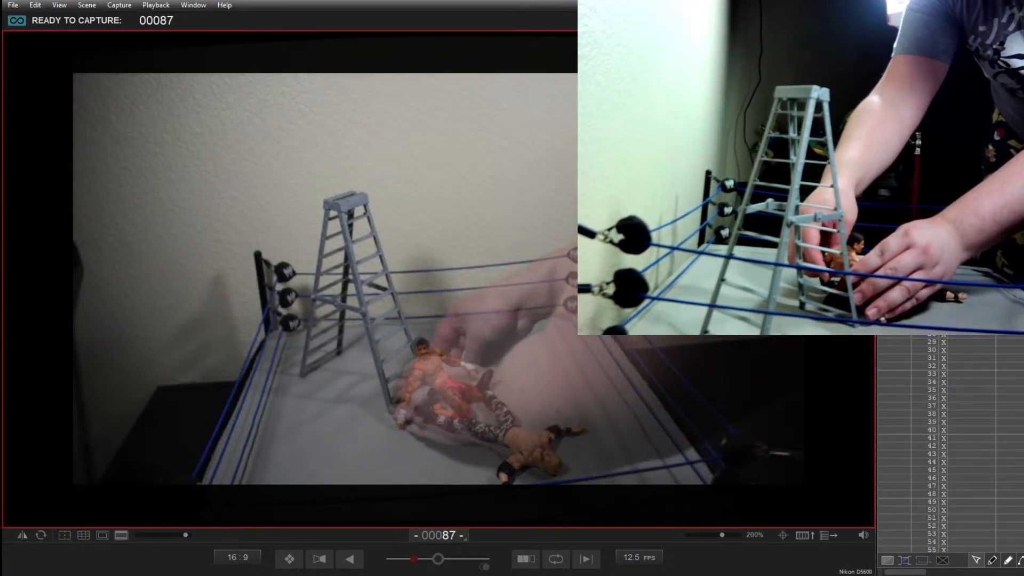
key("Return")
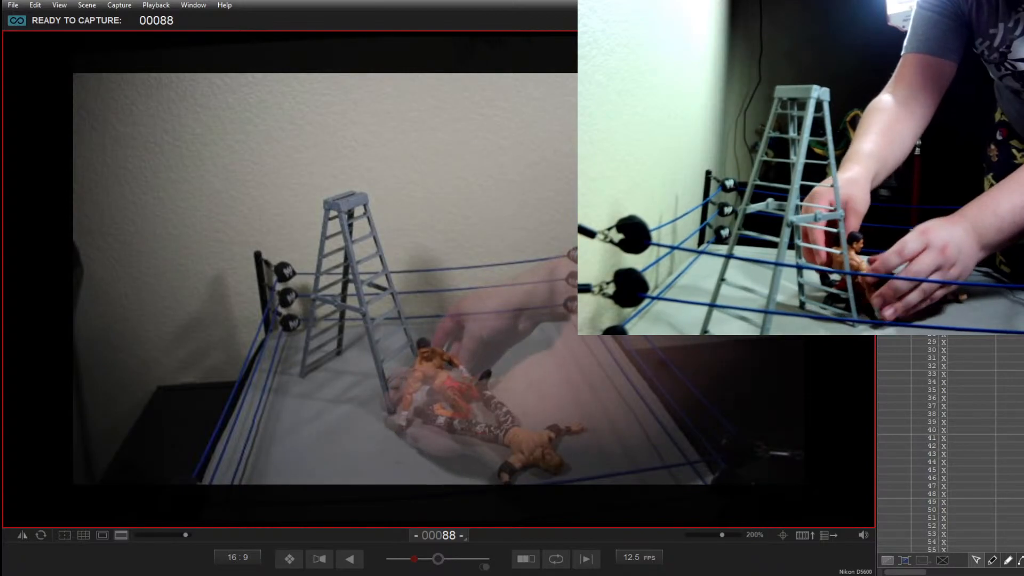
key("Return")
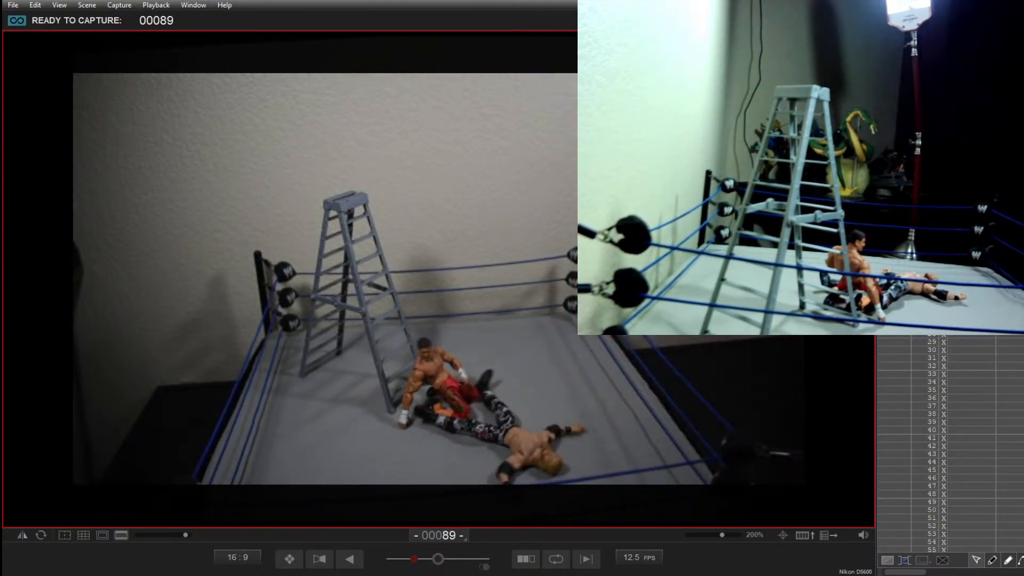
Step: Capture frames 89 to 94 of the dark-haired figure propped up on one arm beside the motionless blond figure
key("Return")
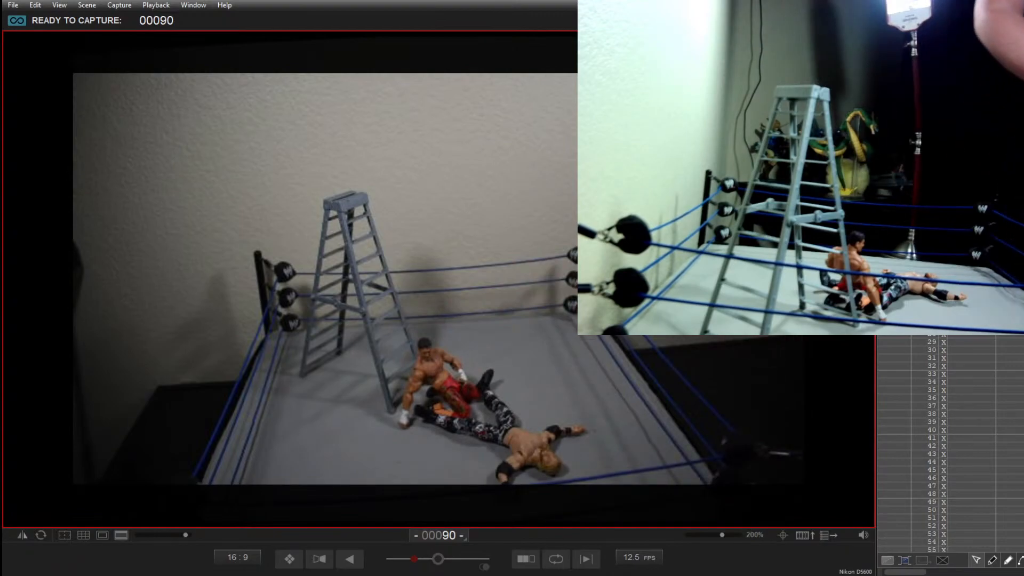
key("Return")
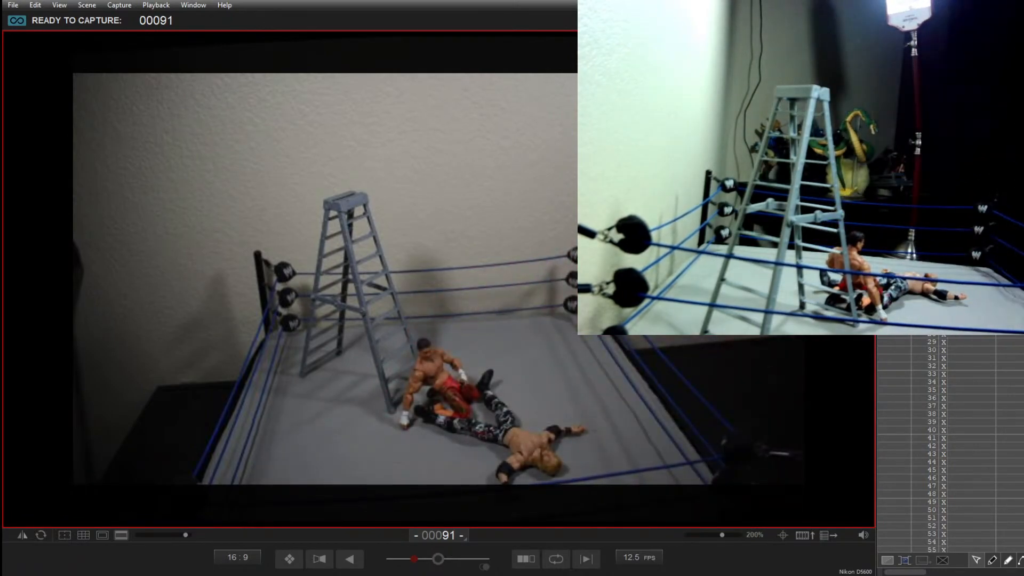
key("Return")
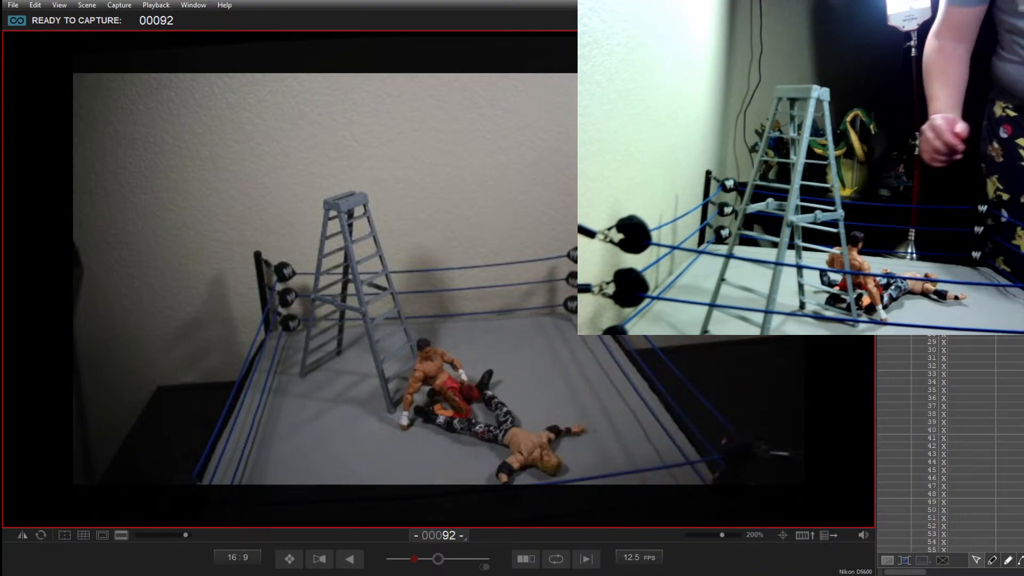
key("Return")
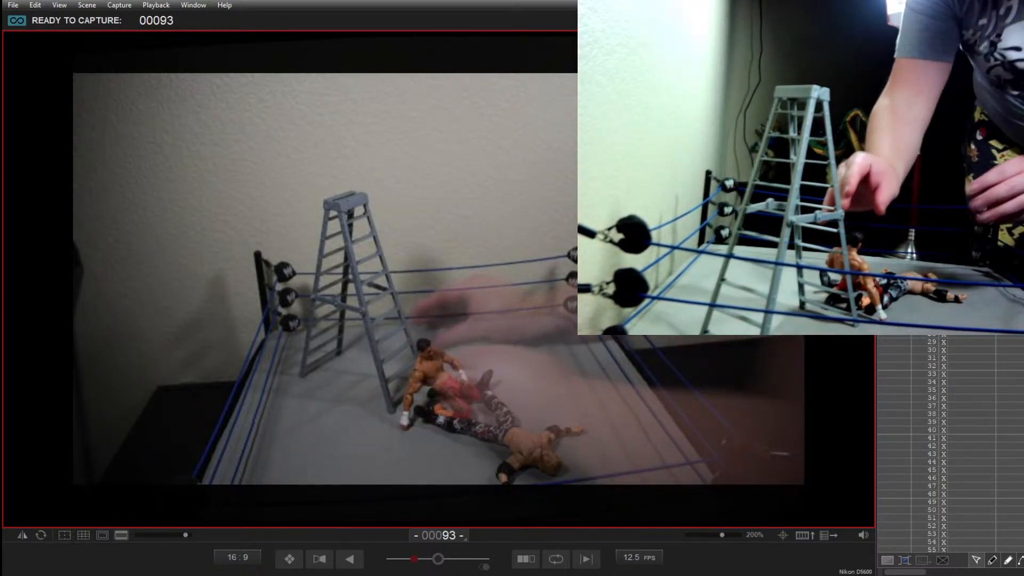
key("Return")
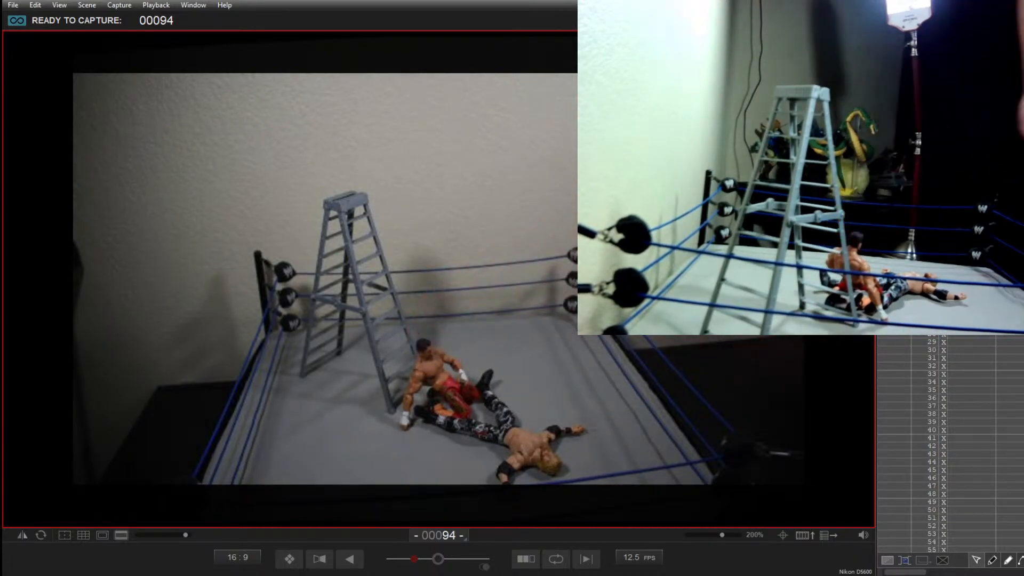
key("Return")
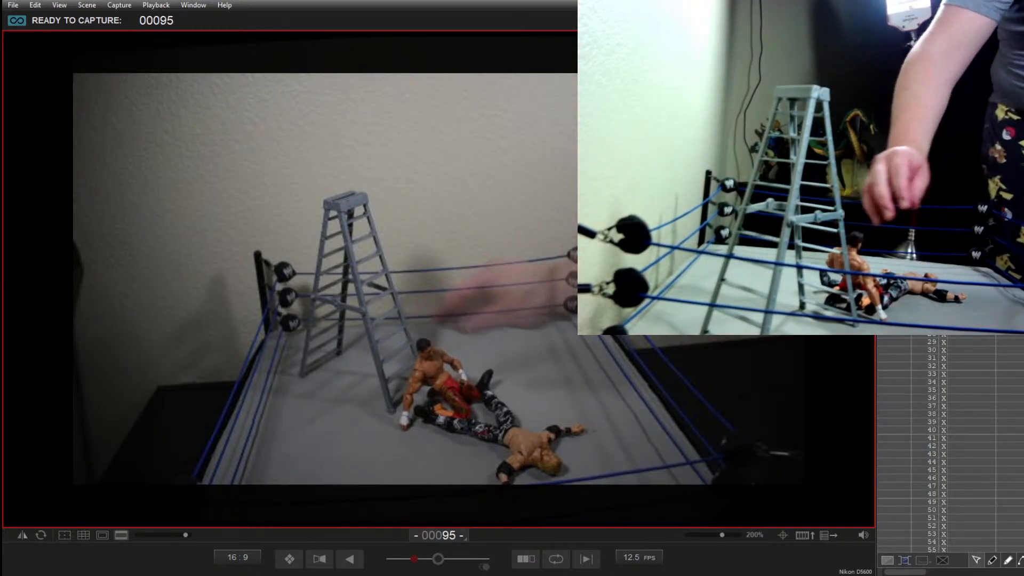
Step: Capture frames 95 to 100 of the dark-haired figure lifting his hand off the mat and straightening up over the blond figure's legs
key("Return")
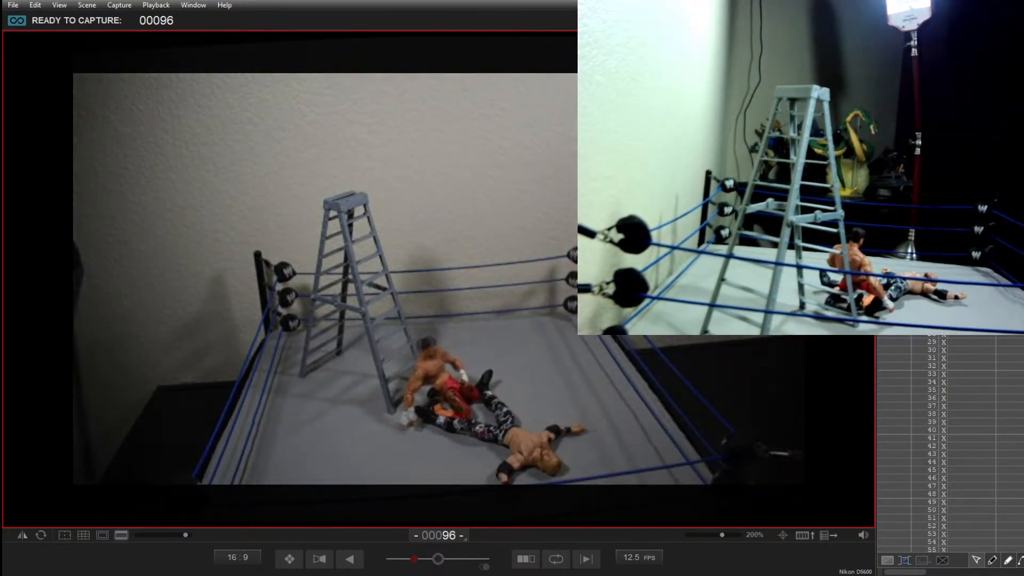
key("Return")
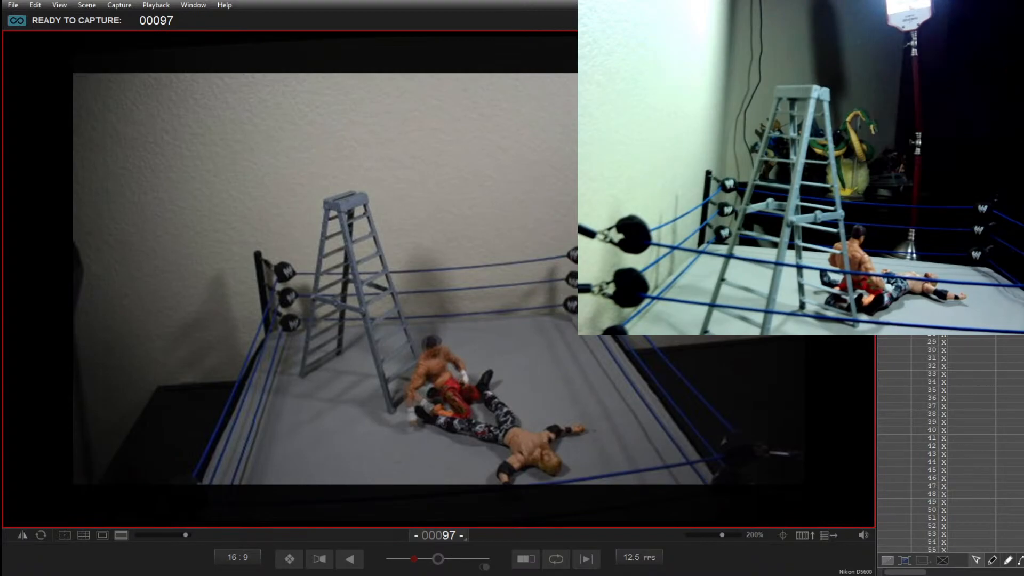
key("Return")
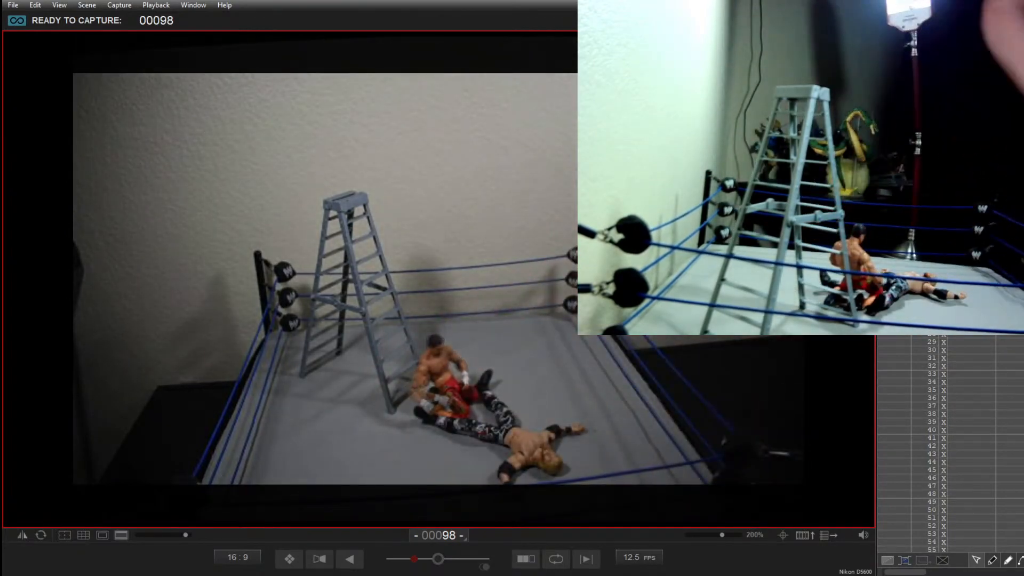
key("Return")
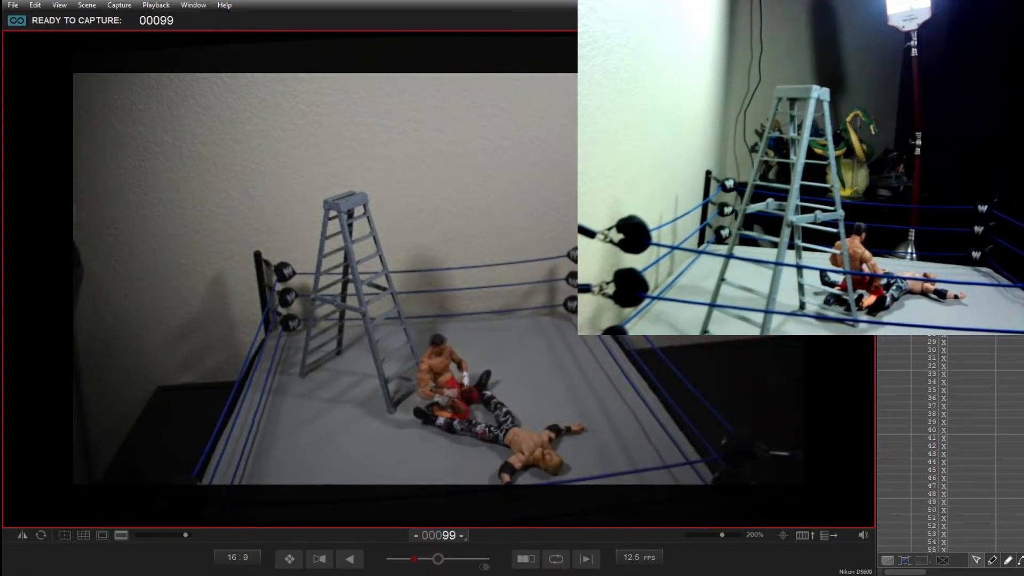
key("Return")
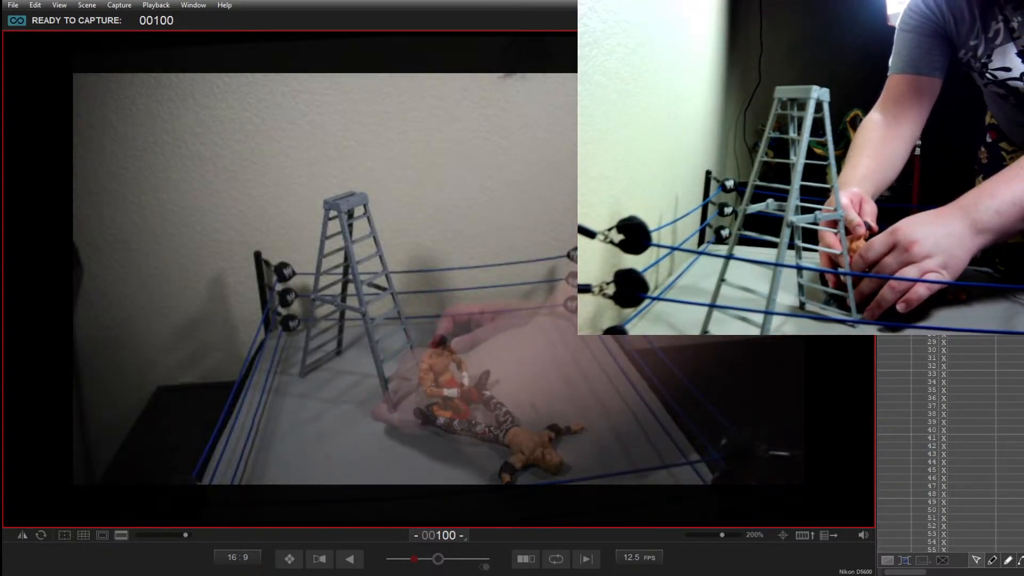
key("Return")
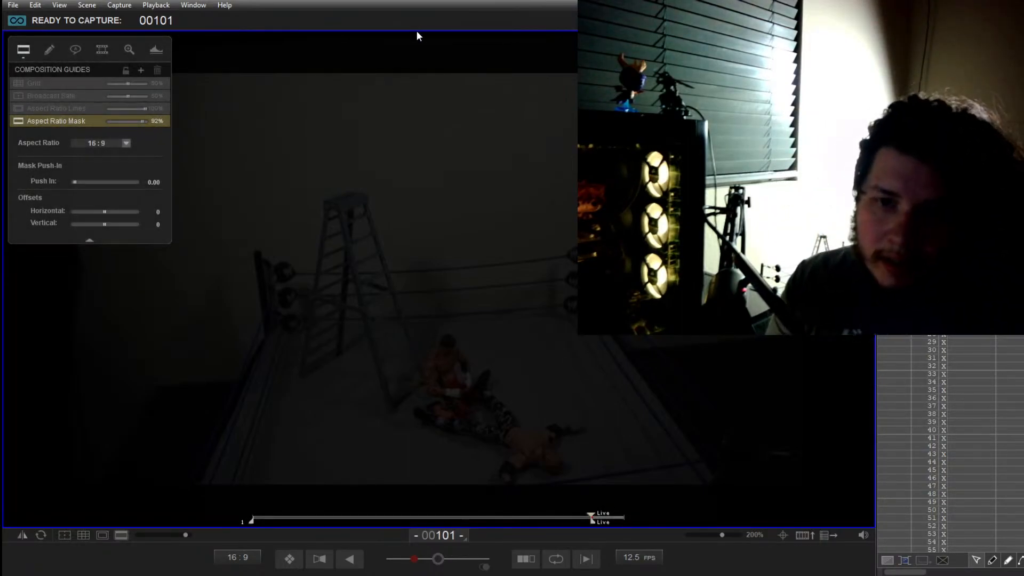
Step: Play back the captured frames several times to review the fall from the ladder and the landing on the mat
key("0")
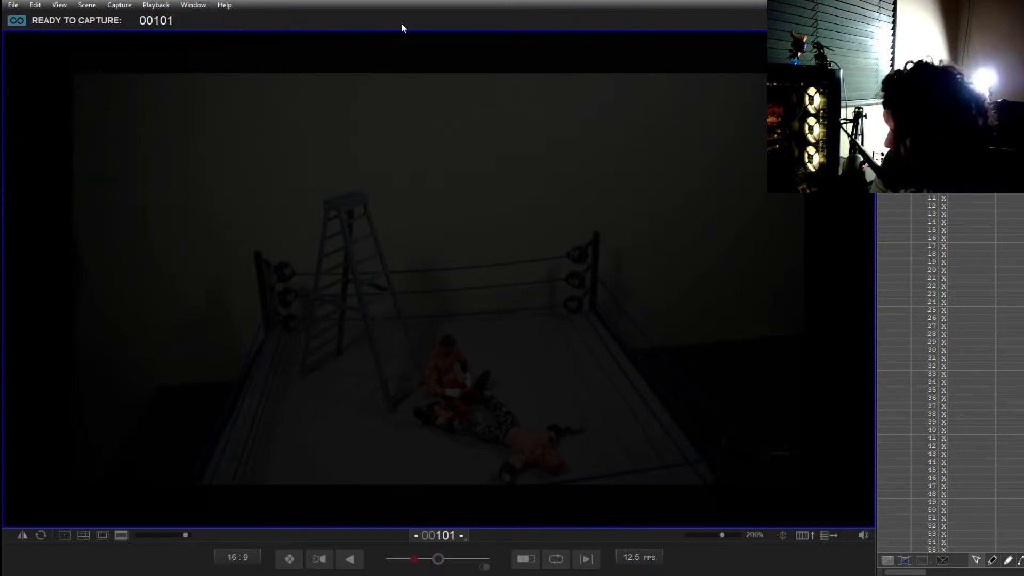
mouse_move(389, 32)
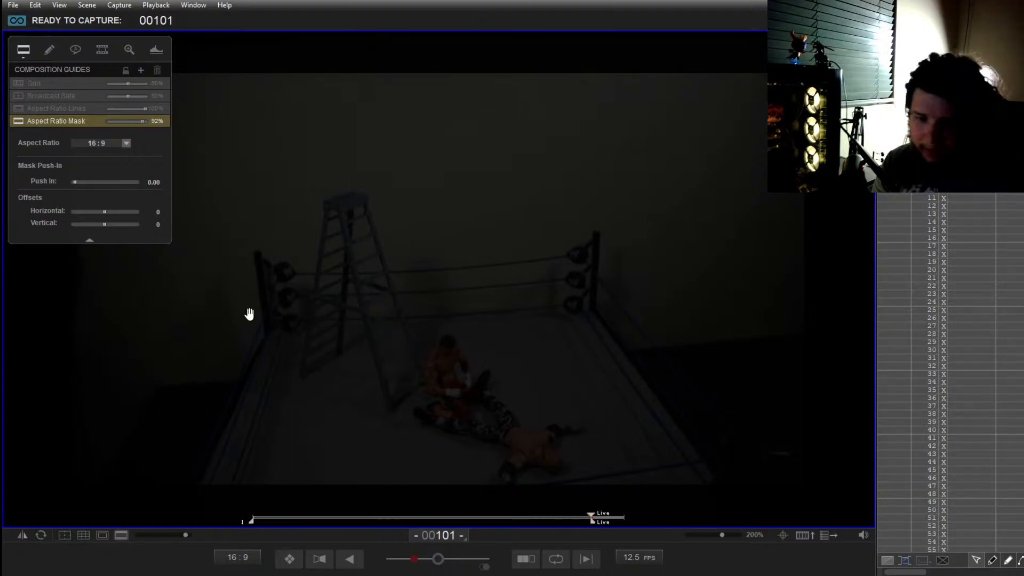
key("0")
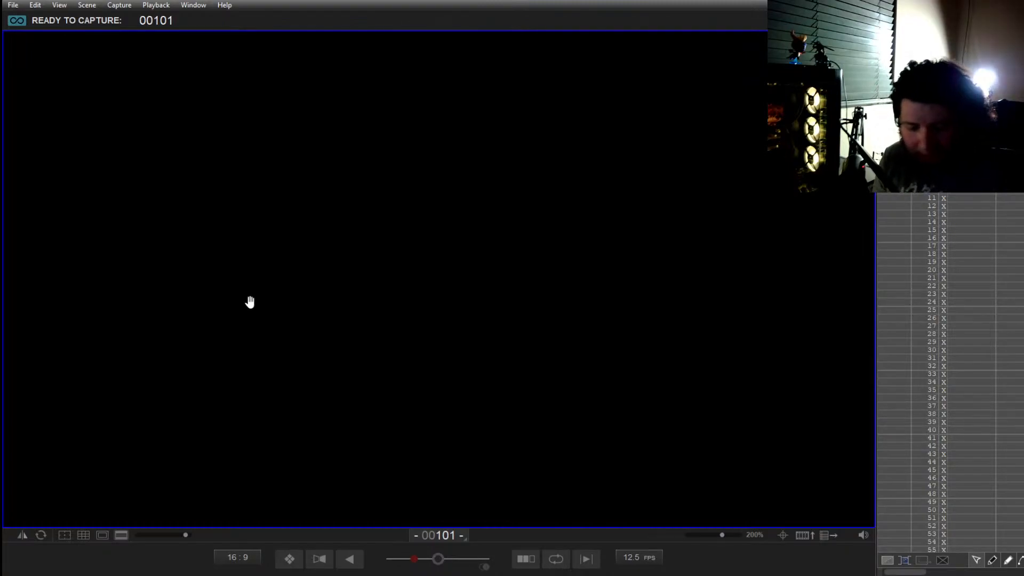
key("0")
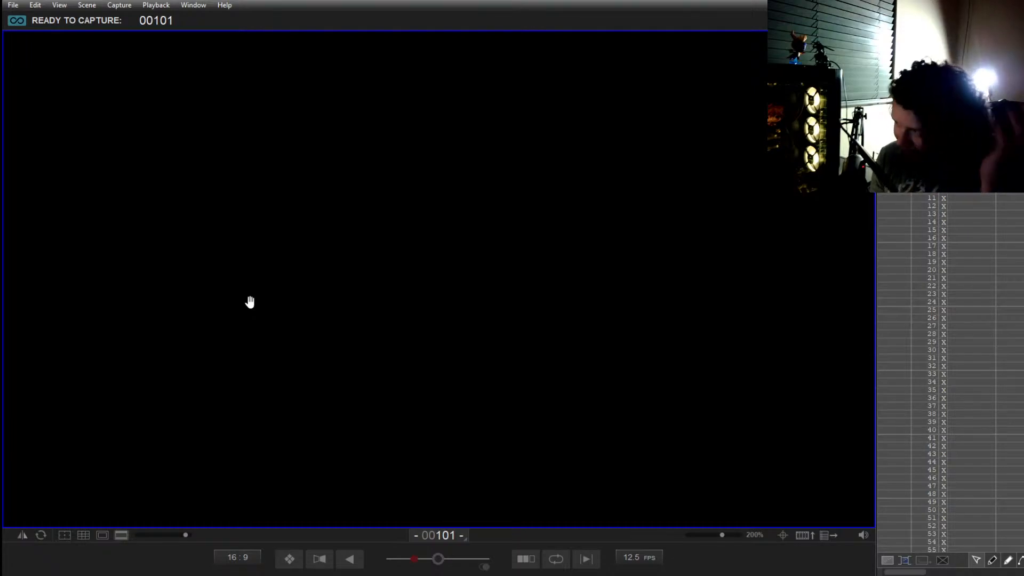
key("space")
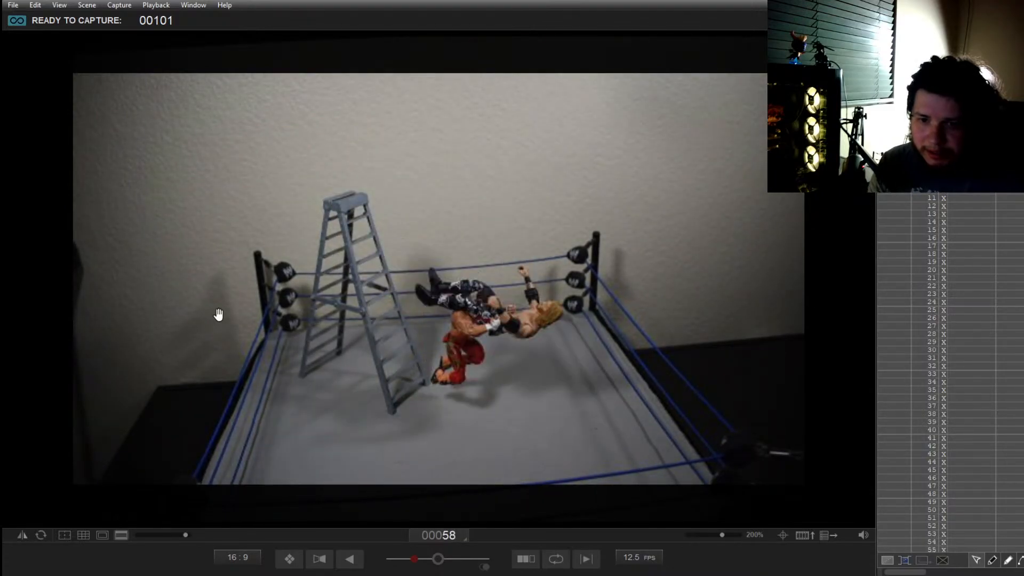
left_click(288, 558)
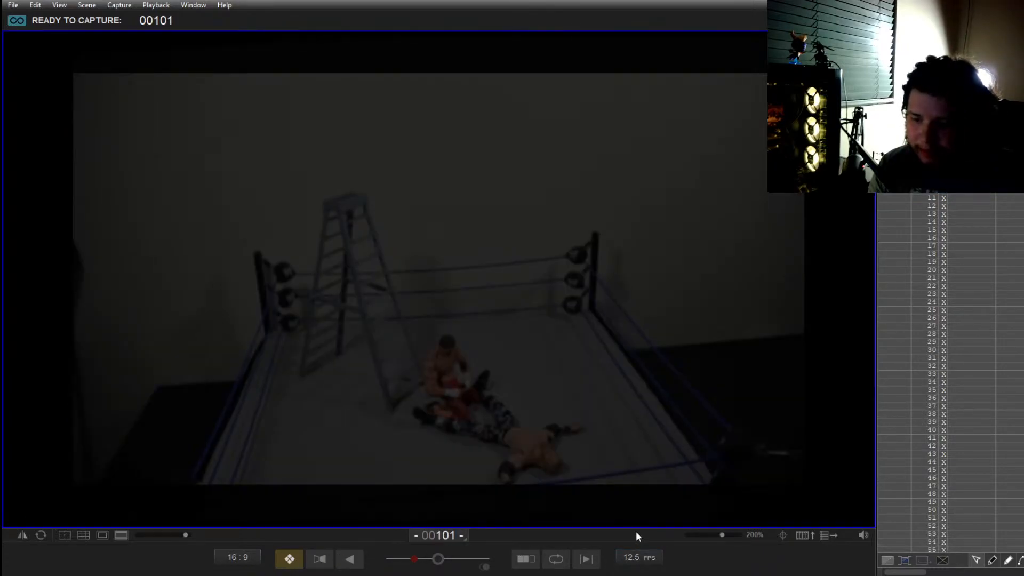
Step: Try playing the sequence at 15 fps, and set the frame rate back to 12.5 fps
left_click(635, 531)
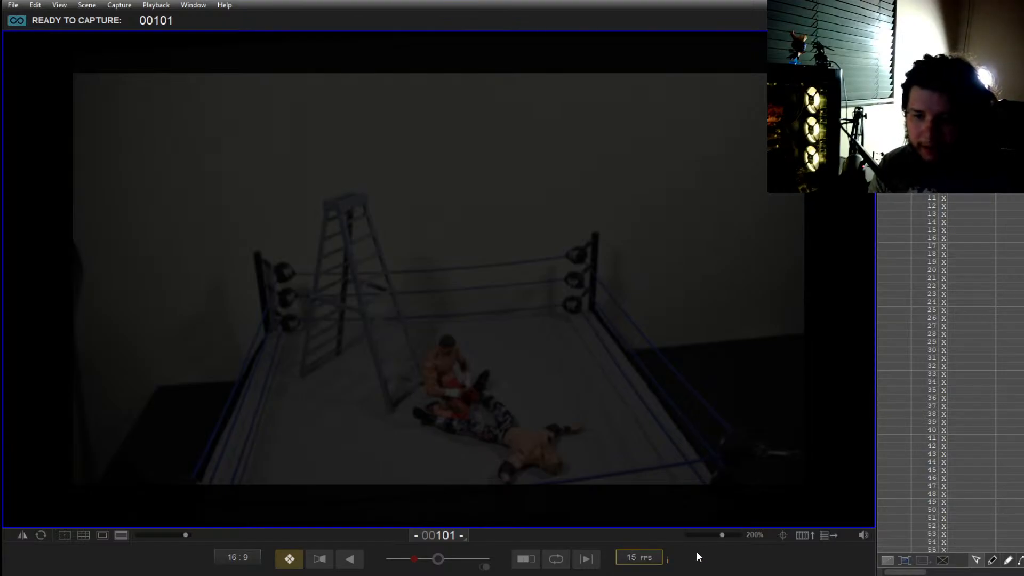
key("space")
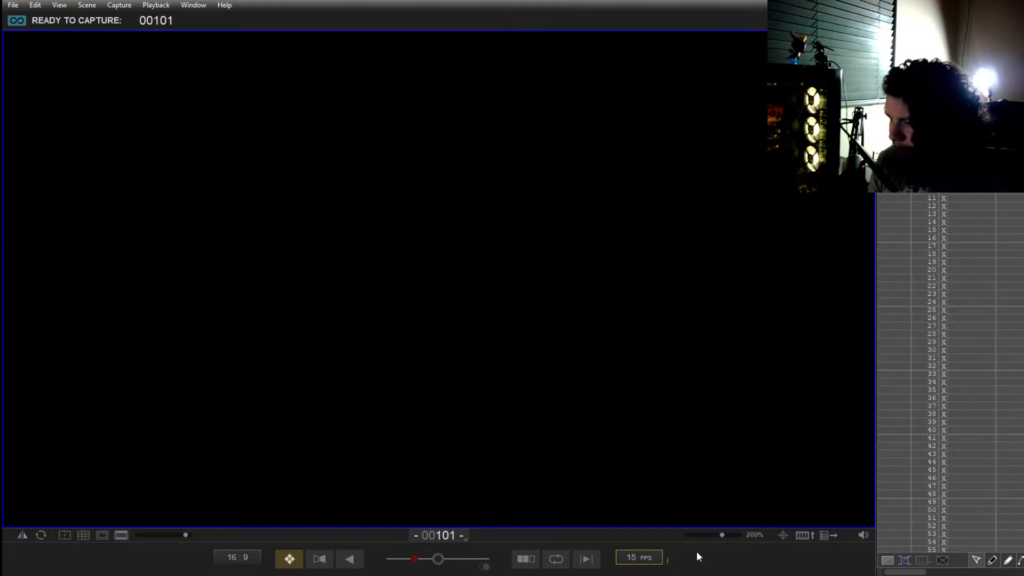
key("0")
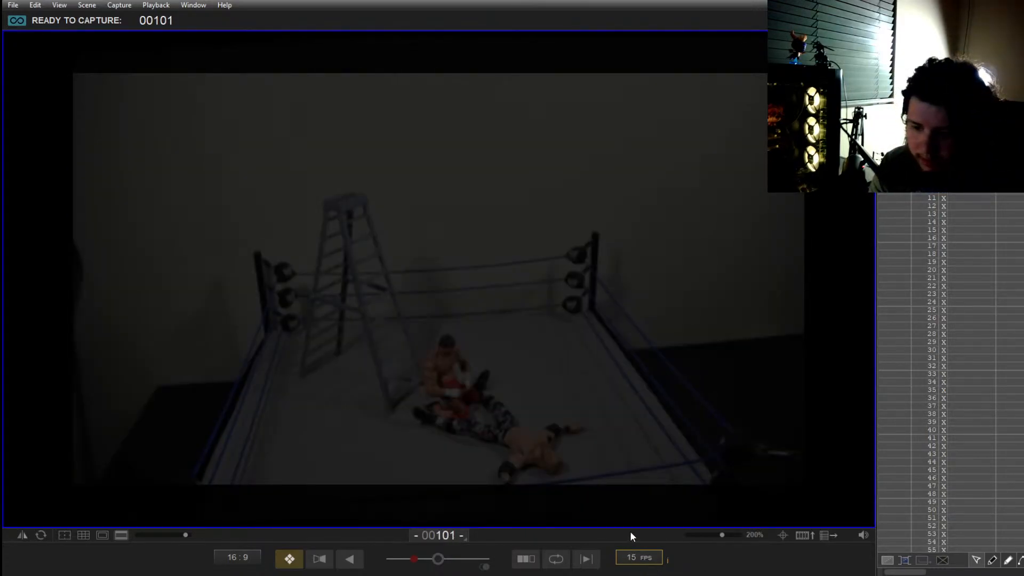
left_click(631, 527)
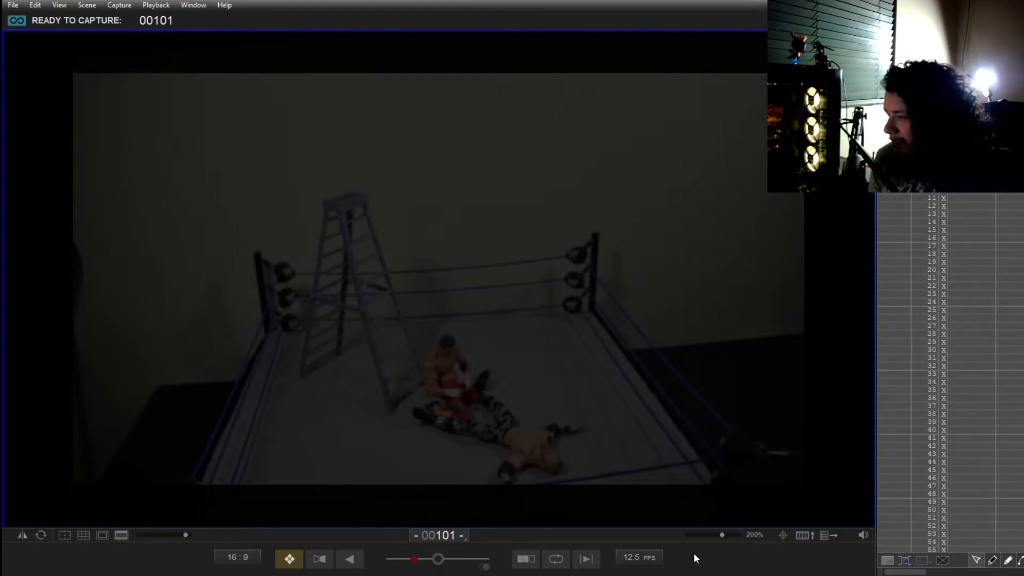
Step: Replay the sequence at 12.5 fps and check frame 93 of the dark-haired figure propped up on his arm
key("0")
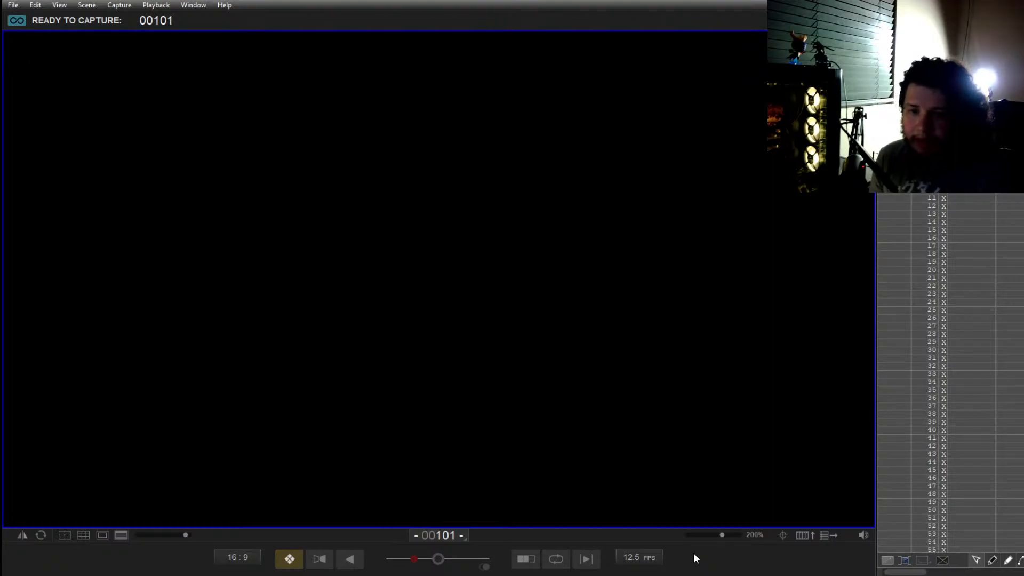
key("0")
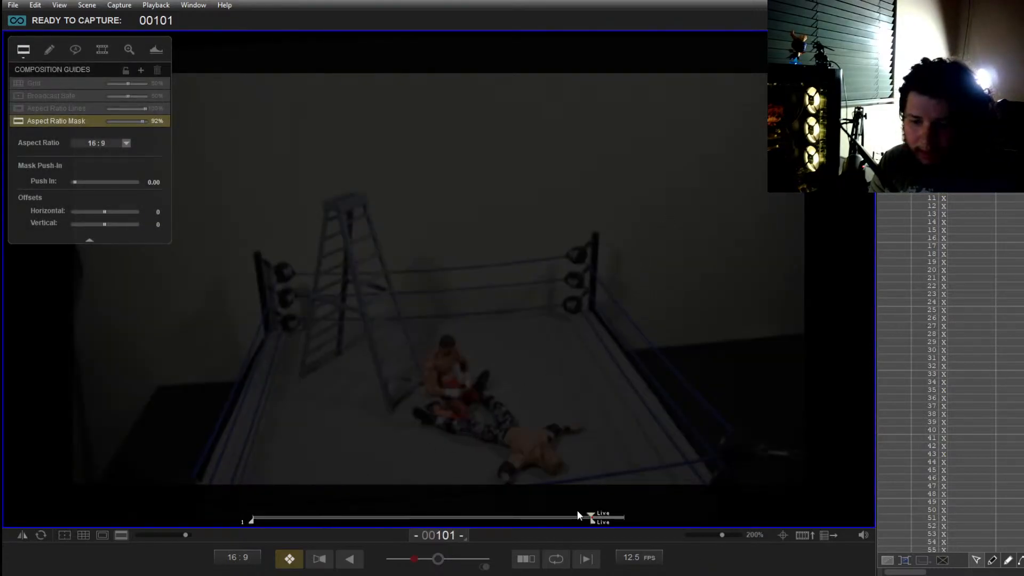
left_click_drag(589, 516, 562, 516)
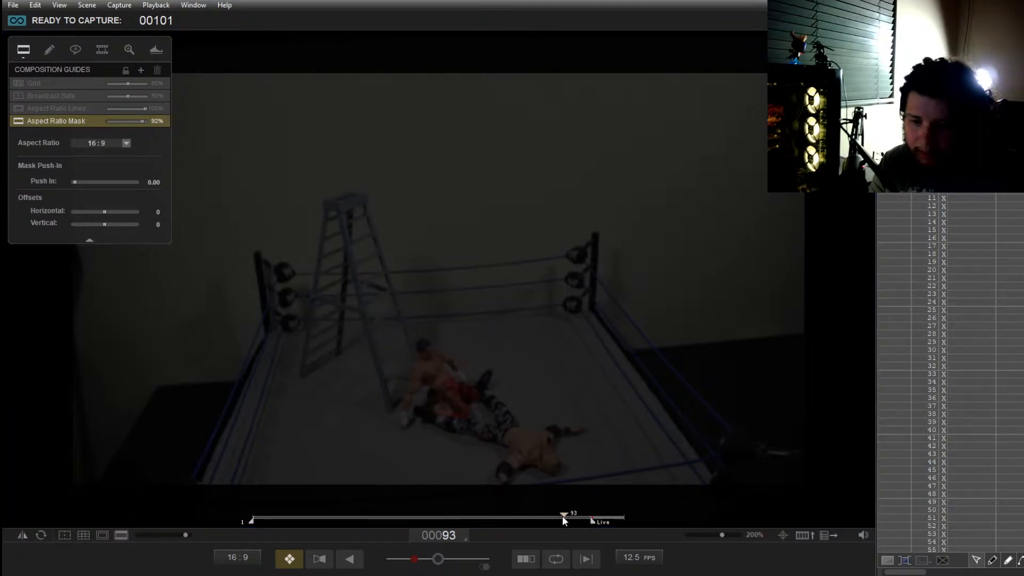
key("0")
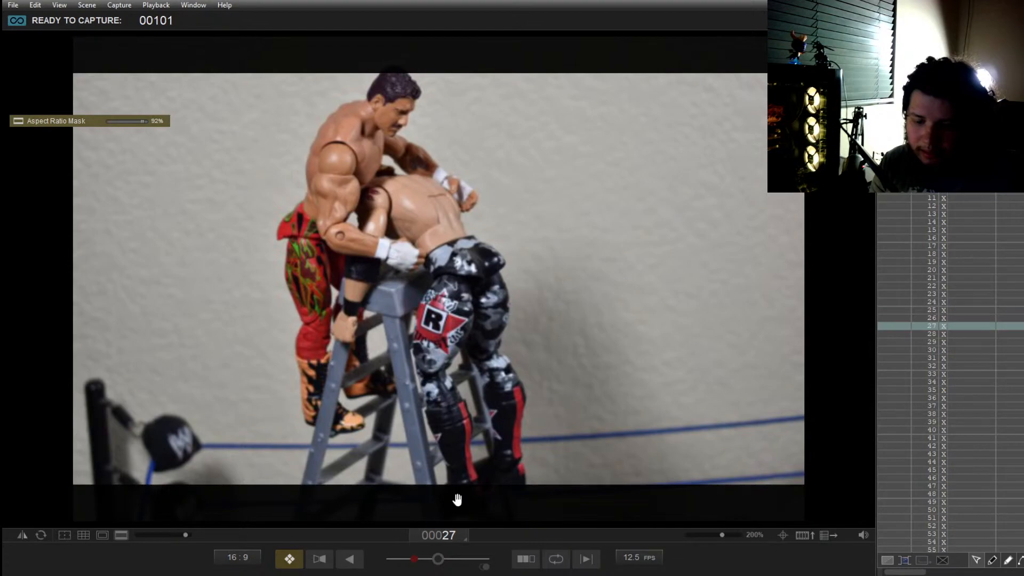
key("0")
Step: Centre the onion-skin slider and scrub through the captured frames between 1 and 70, stopping on frame 54 of the fall
left_click_drag(418, 561, 440, 562)
left_click_drag(342, 515, 251, 516)
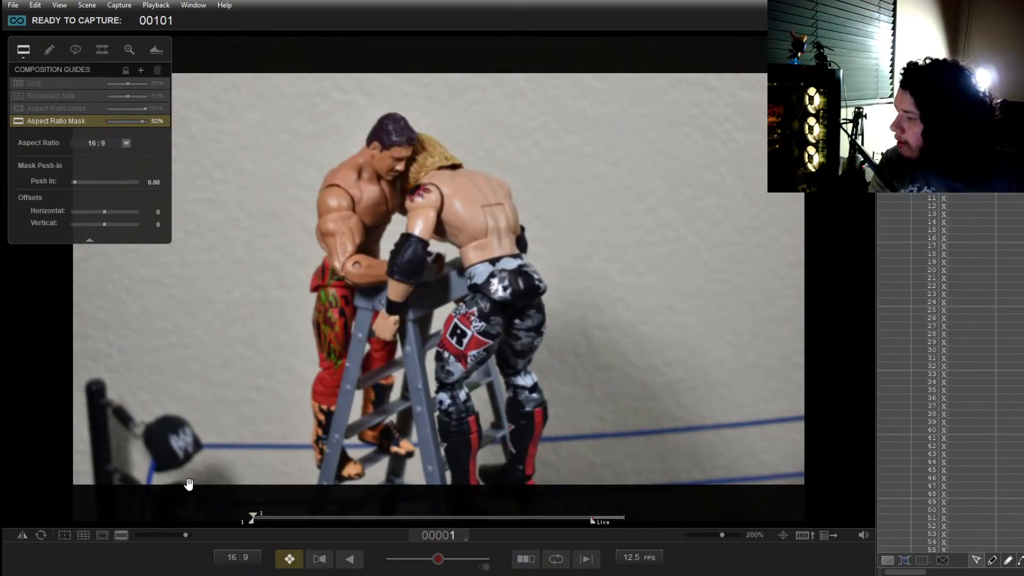
left_click_drag(253, 517, 383, 493)
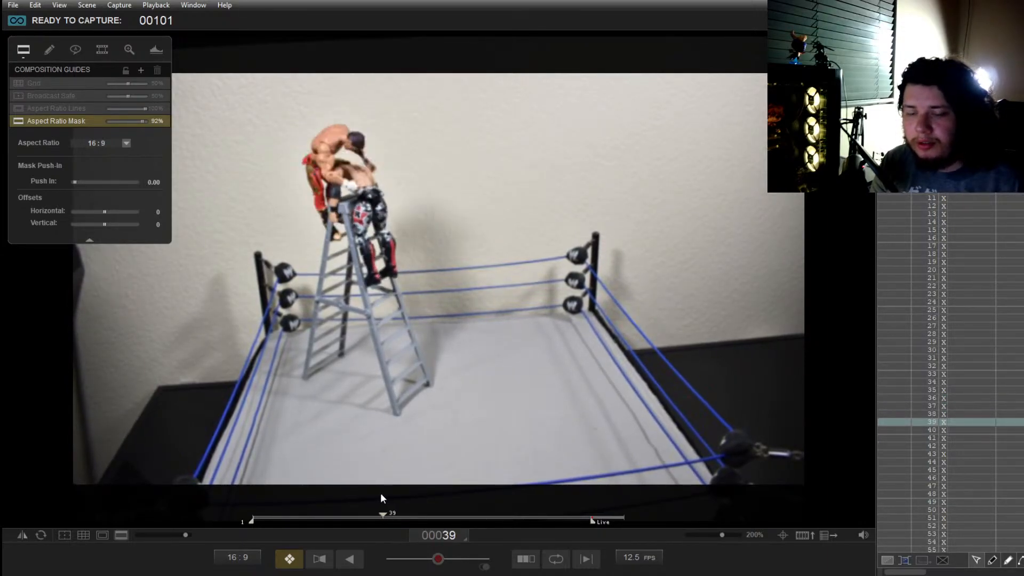
left_click(358, 507)
mouse_move(358, 507)
left_mouse_down()
mouse_move(425, 499)
mouse_move(394, 490)
mouse_move(408, 492)
mouse_move(477, 520)
mouse_move(466, 512)
mouse_move(499, 511)
mouse_move(455, 506)
mouse_move(506, 500)
mouse_move(462, 489)
mouse_move(504, 489)
mouse_move(441, 486)
mouse_move(475, 477)
mouse_move(443, 481)
mouse_move(489, 499)
mouse_move(471, 469)
left_mouse_up()
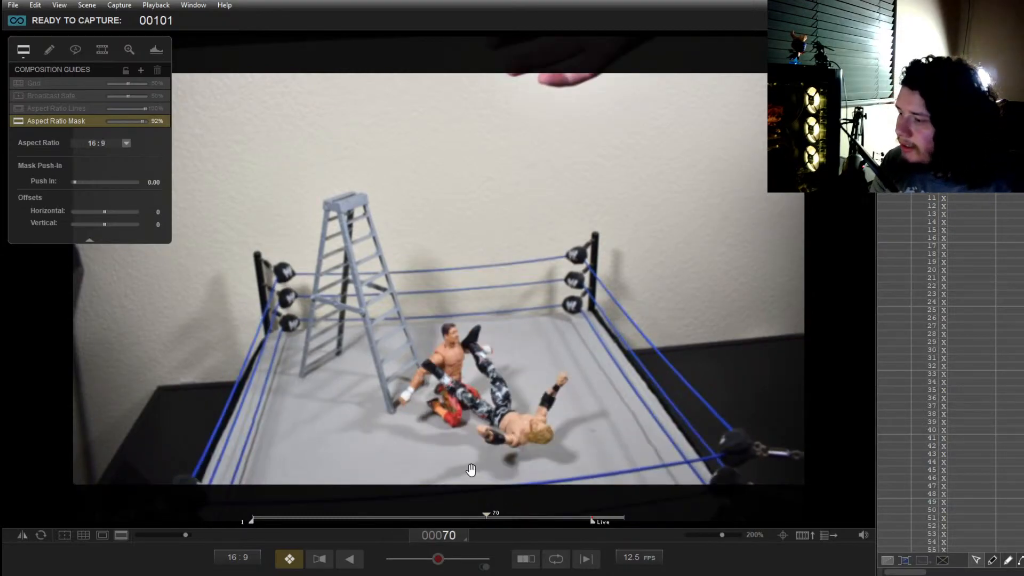
left_click_drag(485, 515, 433, 486)
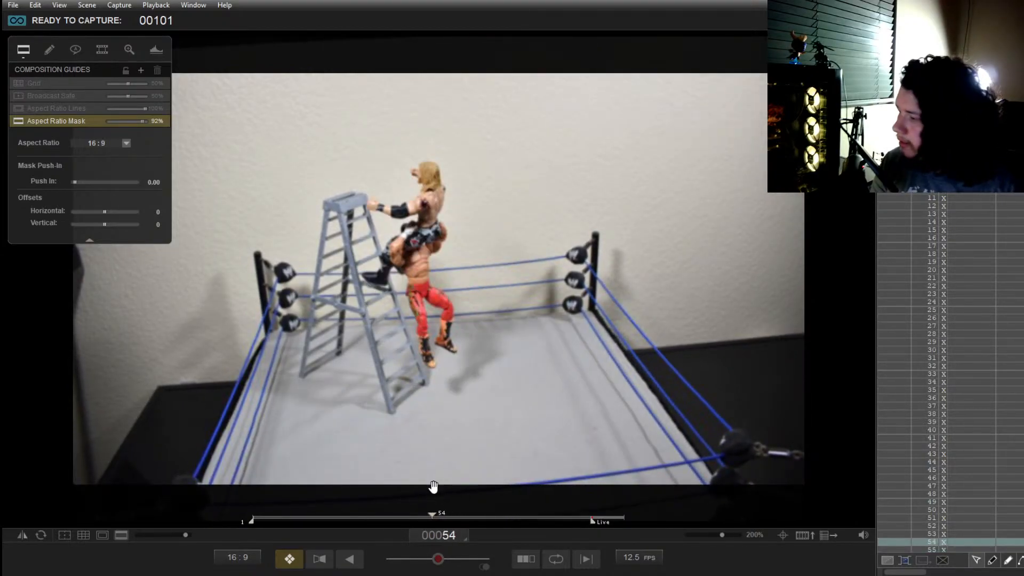